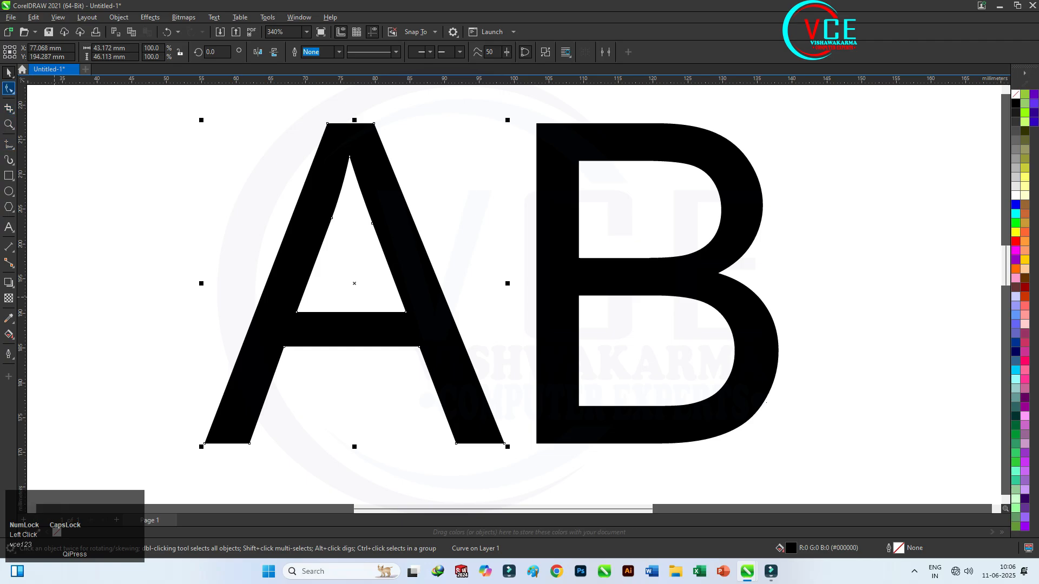
# Step: Remove the A's crossbar by moving the inner triangle's two lower nodes onto the crossbar's bottom corners
pyautogui.click(9, 89)
pyautogui.moveTo(296, 312); pyautogui.dragTo(284, 346)
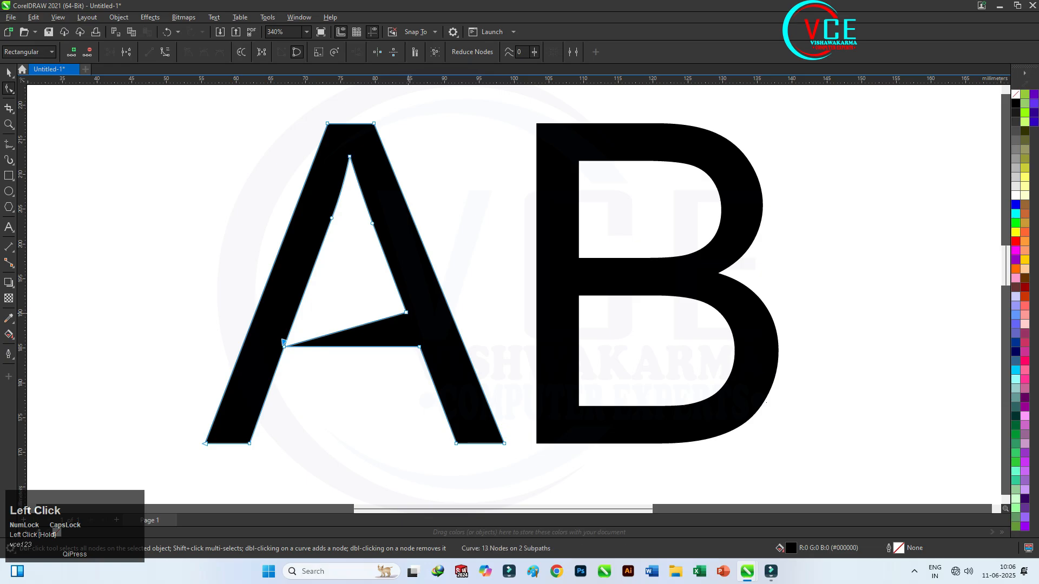
pyautogui.moveTo(406, 312); pyautogui.dragTo(418, 347)
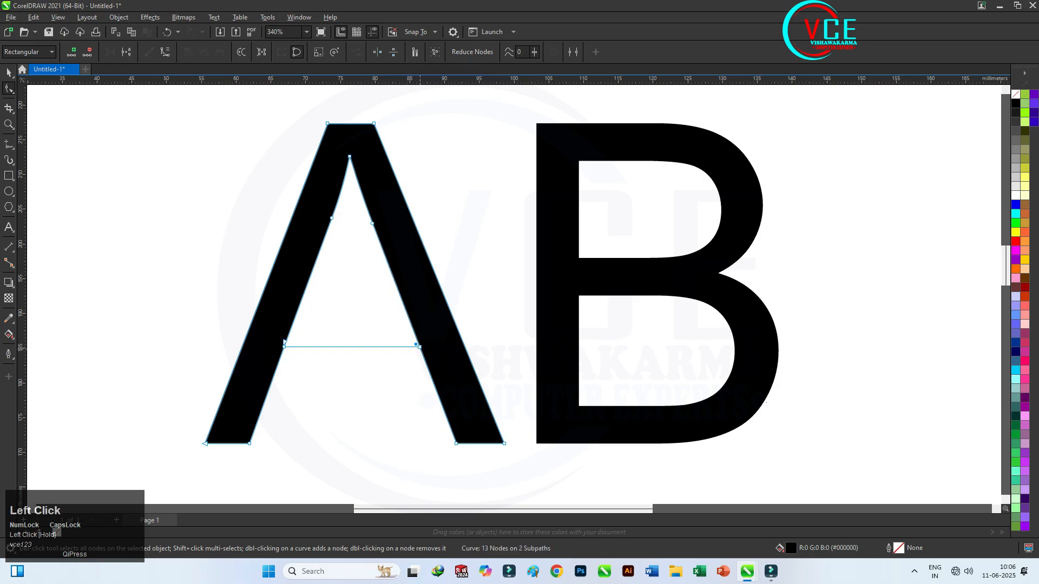
pyautogui.click(9, 72)
# Step: Draw a rectangle about 13.2 mm wide and 15.9 mm high across the lower part of the B's stem
pyautogui.scroll(-1, 494, 162)
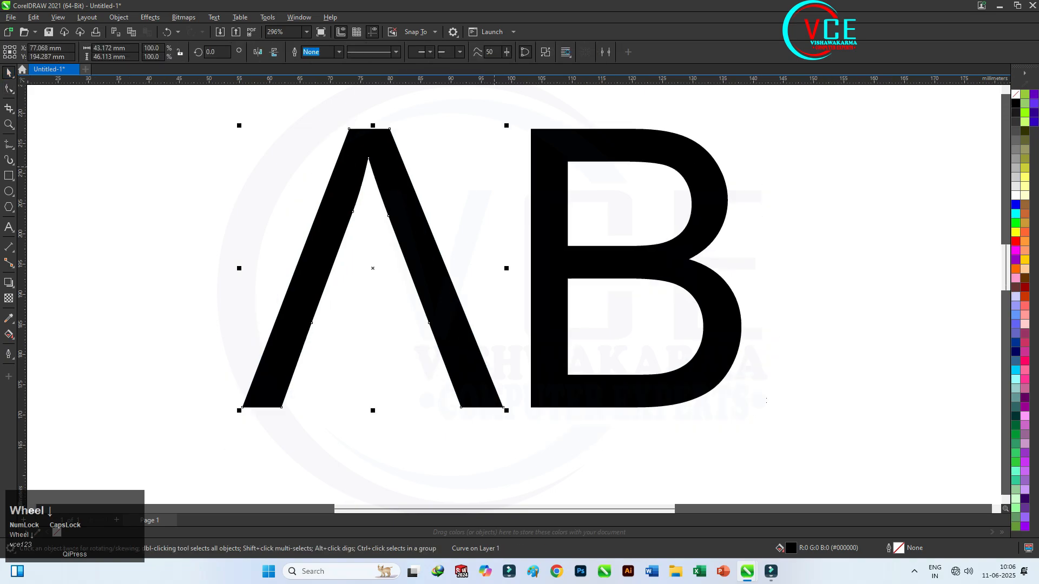
pyautogui.scroll(1, 610, 373)
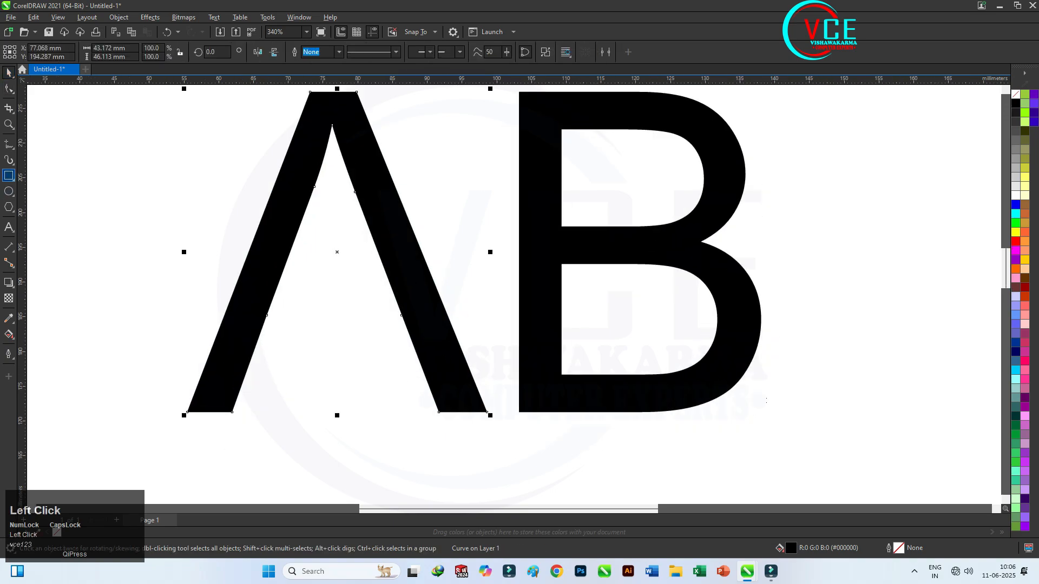
pyautogui.moveTo(595, 264); pyautogui.dragTo(562, 375)
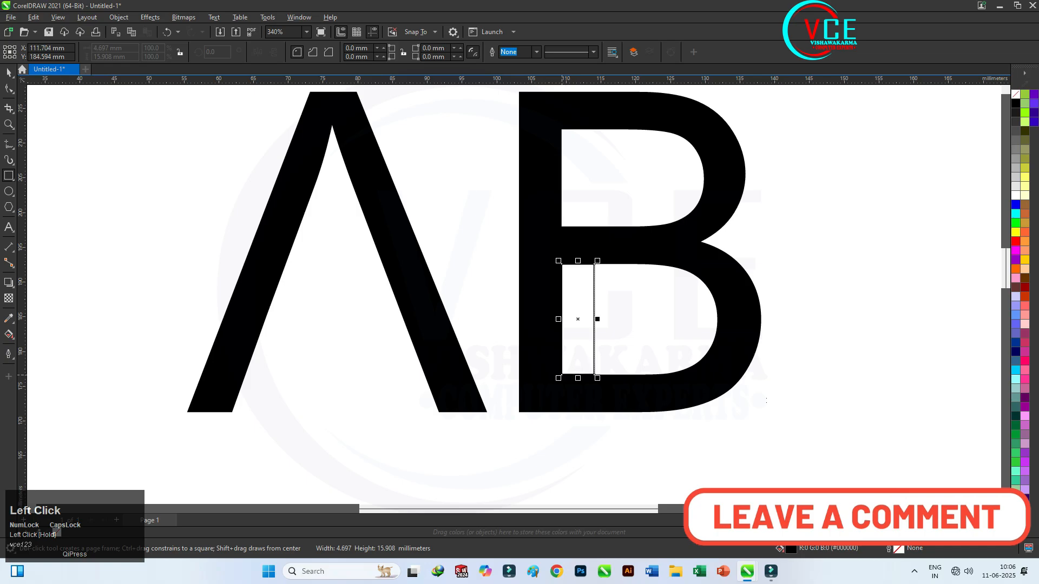
pyautogui.moveTo(558, 319); pyautogui.dragTo(499, 320)
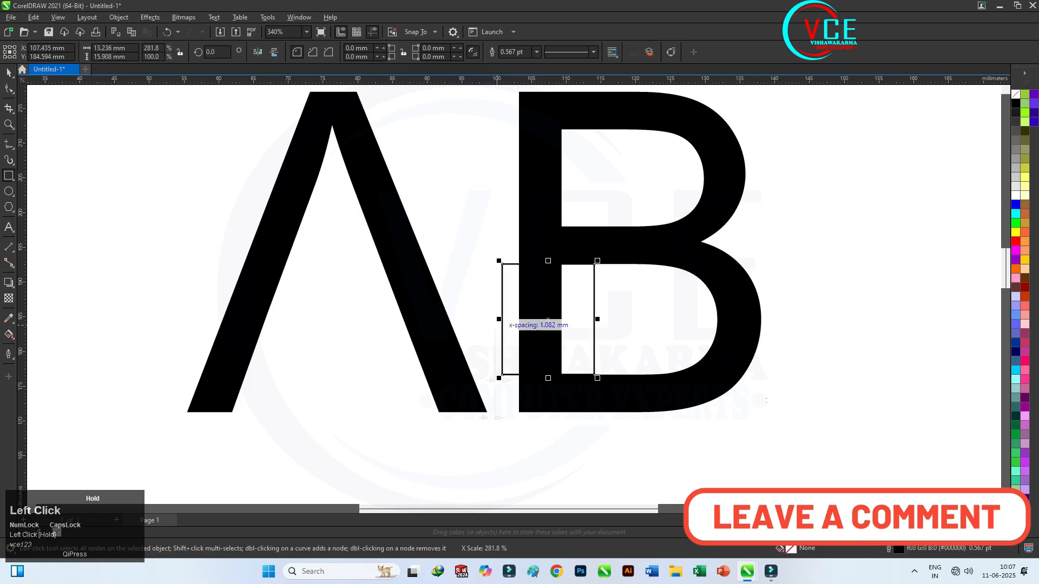
pyautogui.click(8, 73)
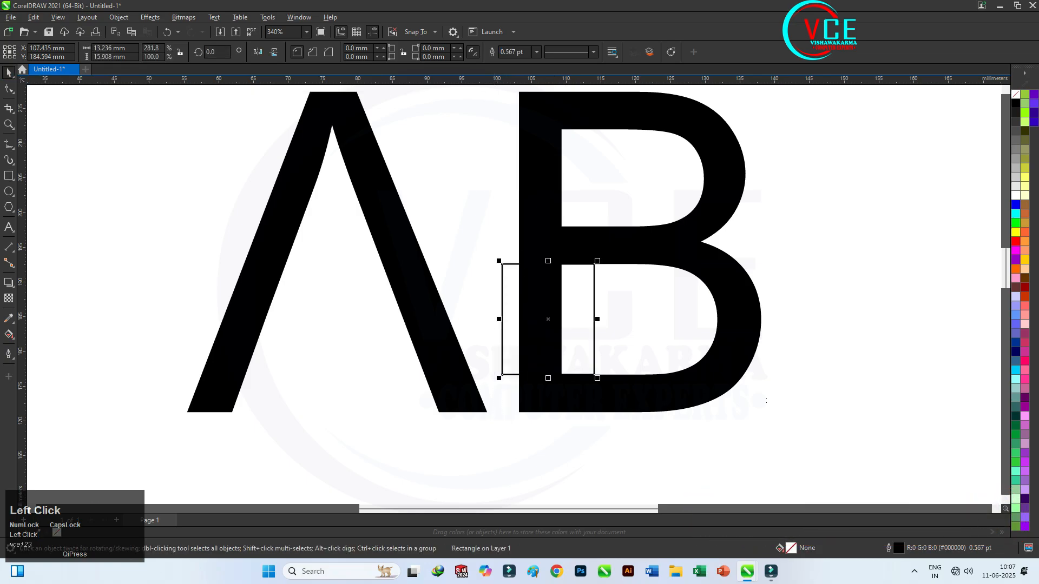
# Step: Trim the B with the rectangle to open its lower stem, and delete the rectangle
pyautogui.keyDown('shift'); pyautogui.click(541, 211); pyautogui.keyUp('shift')
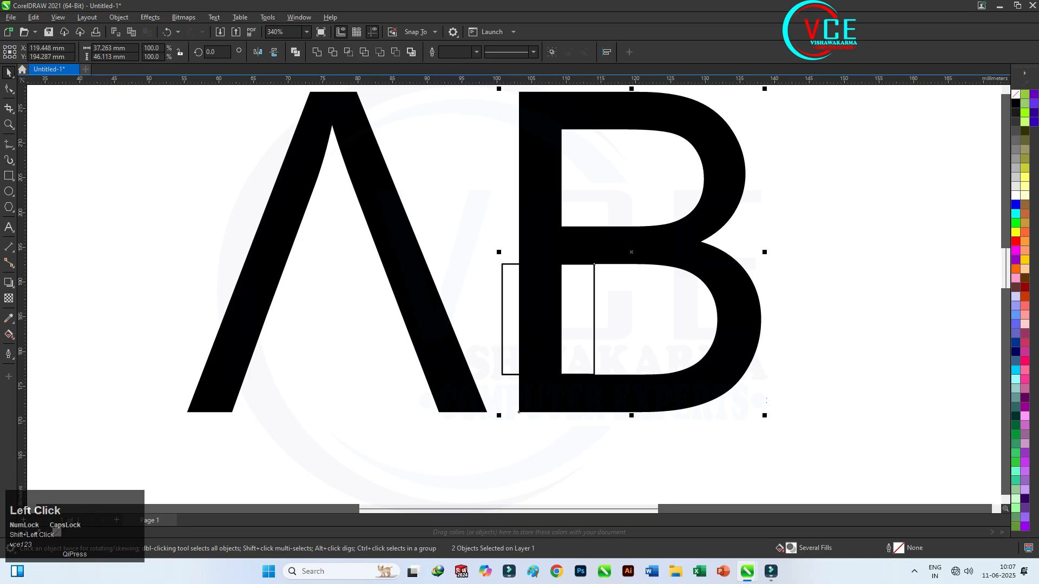
pyautogui.click(333, 52)
pyautogui.click(470, 206)
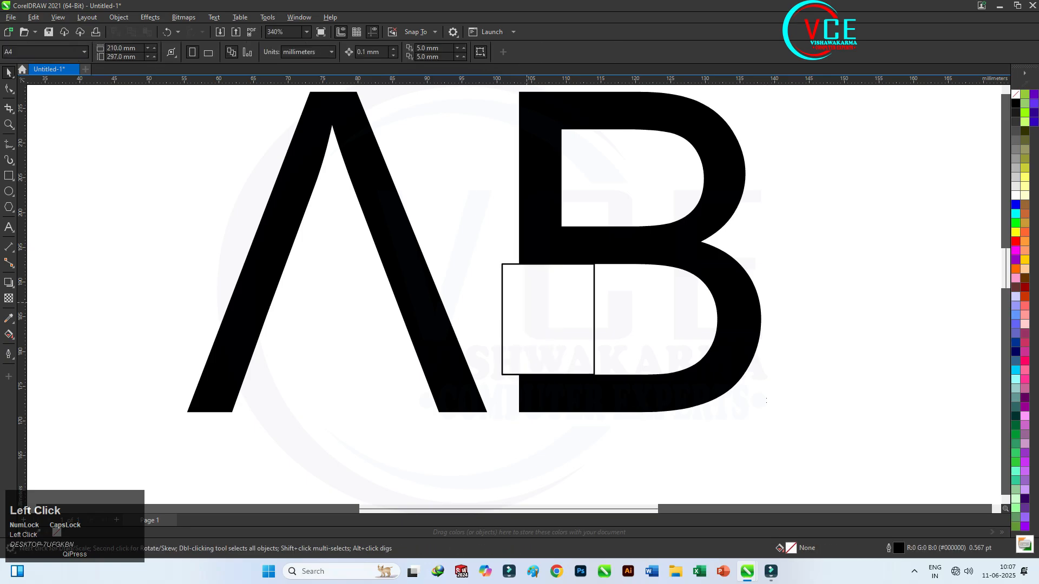
pyautogui.click(527, 303)
pyautogui.press('Delete')
pyautogui.scroll(-1, 637, 229)
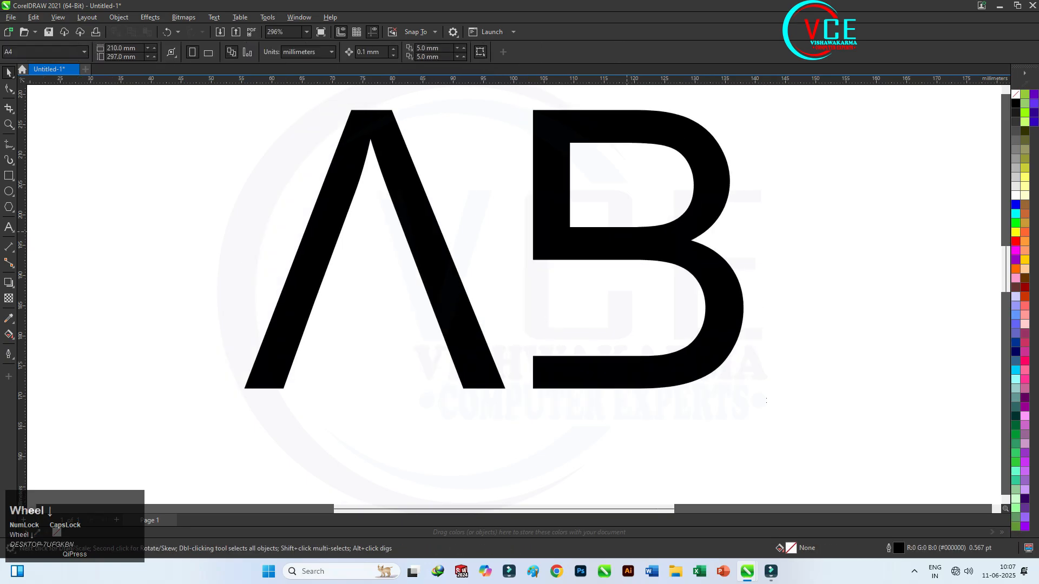
# Step: Nudge the B left over the A's right leg to an X position of 99.959 mm
pyautogui.click(9, 88)
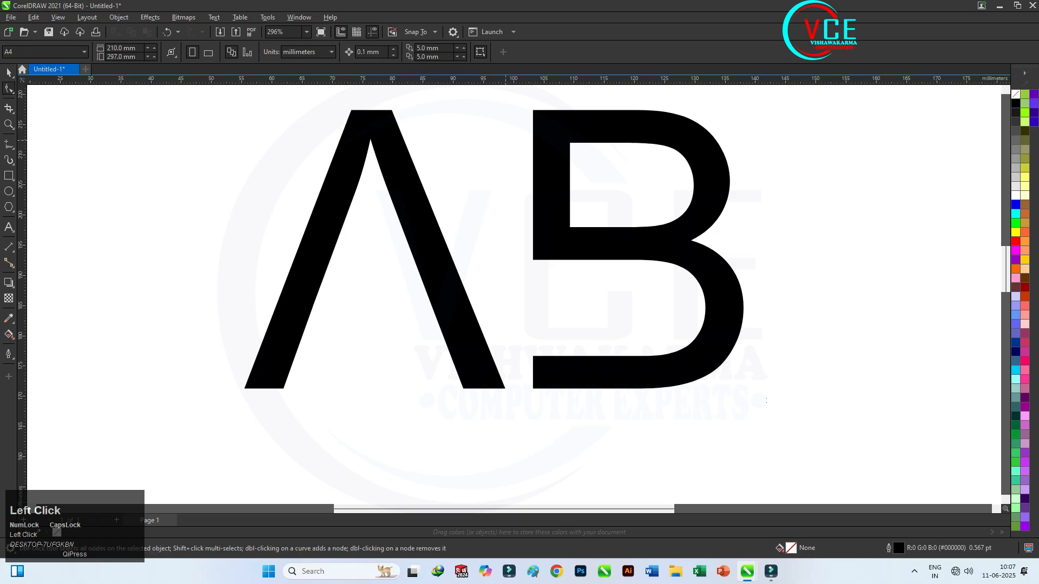
pyautogui.click(552, 243)
pyautogui.click(8, 72)
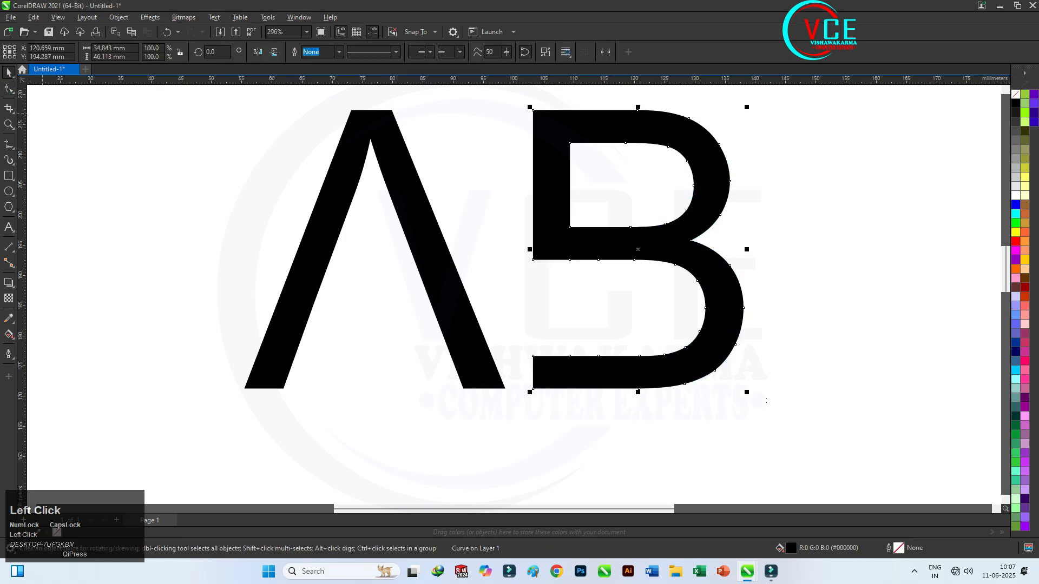
pyautogui.press('Left')
pyautogui.press('Left')
pyautogui.press('Left')
pyautogui.press('Left')
pyautogui.press('Left')
pyautogui.press('Left')
pyautogui.press('Left')
pyautogui.press('Left')
pyautogui.press('Left')
pyautogui.press('Left')
pyautogui.press('Left')
pyautogui.press('Left')
pyautogui.press('Left')
pyautogui.press('Left')
pyautogui.press('Left')
pyautogui.press('Left')
pyautogui.press('Left')
pyautogui.press('Left')
pyautogui.press('Left')
pyautogui.press('Left')
pyautogui.press('Left')
pyautogui.press('Left')
pyautogui.press('Left')
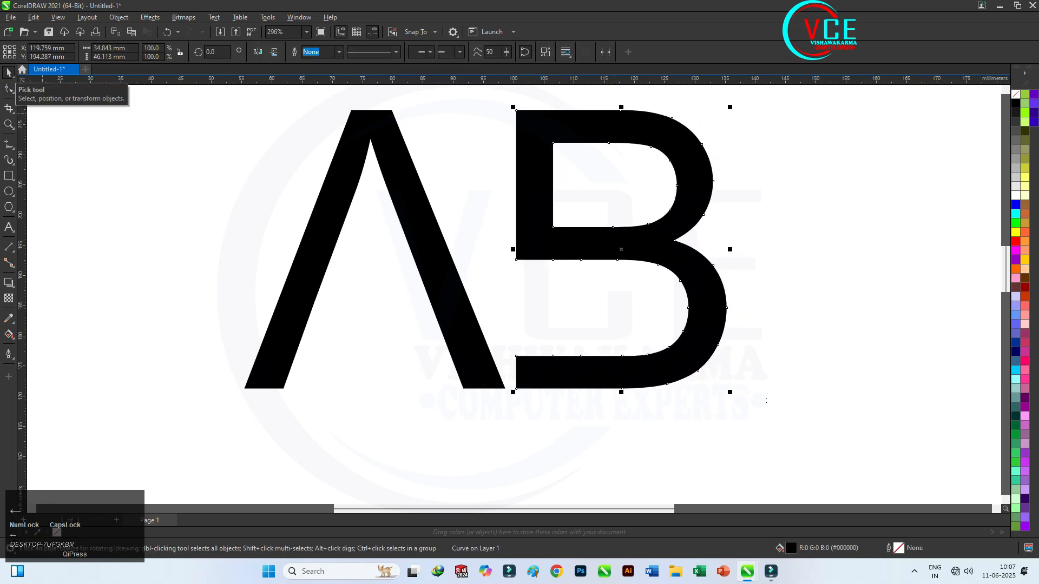
pyautogui.press('Left')
pyautogui.press('Left')
pyautogui.press('Left')
pyautogui.press('Left')
pyautogui.press('Left')
pyautogui.press('Left')
pyautogui.press('Left')
pyautogui.press('Left')
pyautogui.press('Left')
pyautogui.press('Left')
pyautogui.press('Left')
pyautogui.press('Left')
pyautogui.press('Left')
pyautogui.press('Left')
pyautogui.press('Left')
pyautogui.press('Left')
pyautogui.press('Left')
pyautogui.press('Left')
pyautogui.press('Left')
pyautogui.press('Left')
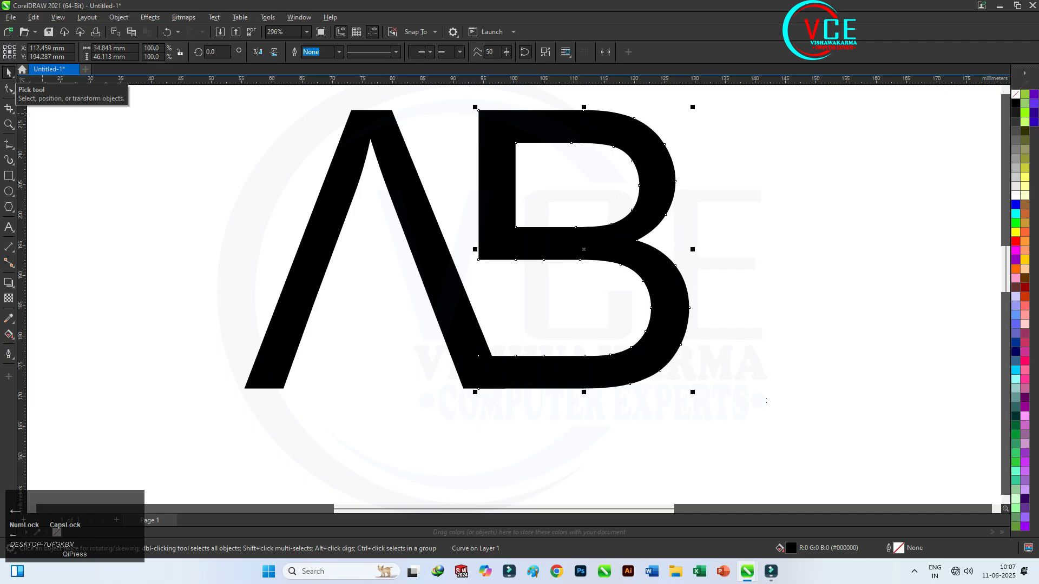
pyautogui.press('Left')
pyautogui.press('Left')
pyautogui.press('Left')
pyautogui.press('Left')
pyautogui.press('Left')
pyautogui.press('Left')
pyautogui.press('Left')
pyautogui.press('Left')
pyautogui.press('Left')
pyautogui.press('Left')
pyautogui.press('Left')
pyautogui.press('Left')
pyautogui.press('Left')
pyautogui.press('Left')
pyautogui.press('Left')
pyautogui.press('Left')
pyautogui.press('Left')
pyautogui.press('Left')
pyautogui.press('Left')
pyautogui.press('Left')
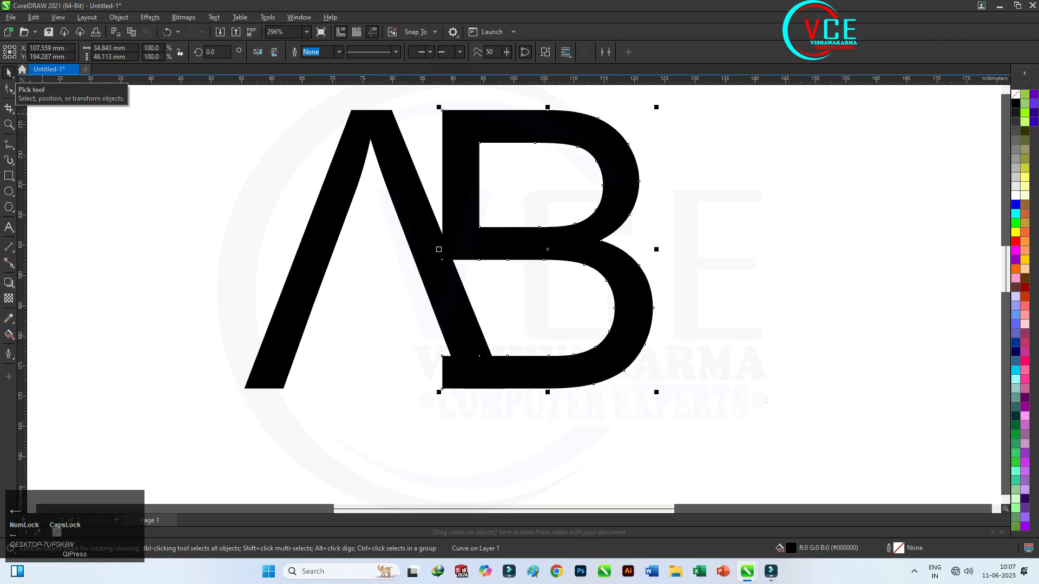
pyautogui.press('Left')
pyautogui.press('Left')
pyautogui.press('Left')
pyautogui.press('Left')
pyautogui.press('Left')
pyautogui.press('Left')
pyautogui.press('Left')
pyautogui.press('Left')
pyautogui.press('Left')
pyautogui.press('Left')
pyautogui.press('Left')
pyautogui.press('Left')
pyautogui.press('Left')
pyautogui.press('Left')
pyautogui.press('Left')
pyautogui.press('Left')
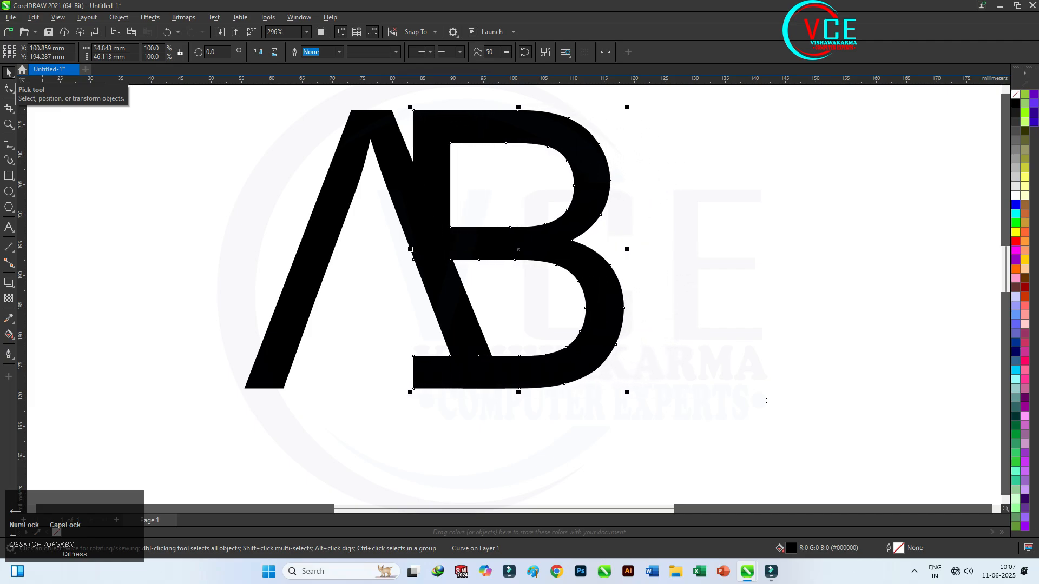
pyautogui.press('Left')
pyautogui.press('Left')
pyautogui.press('Left')
pyautogui.press('Left')
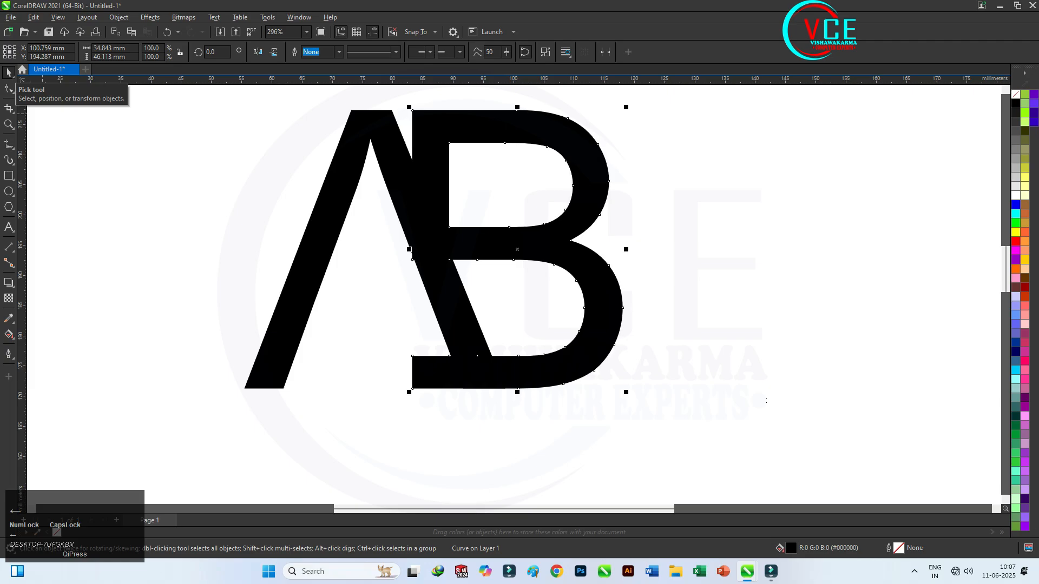
pyautogui.press('Left')
pyautogui.press('Left')
pyautogui.press('Left')
pyautogui.press('Left')
pyautogui.press('Left')
pyautogui.press('Left')
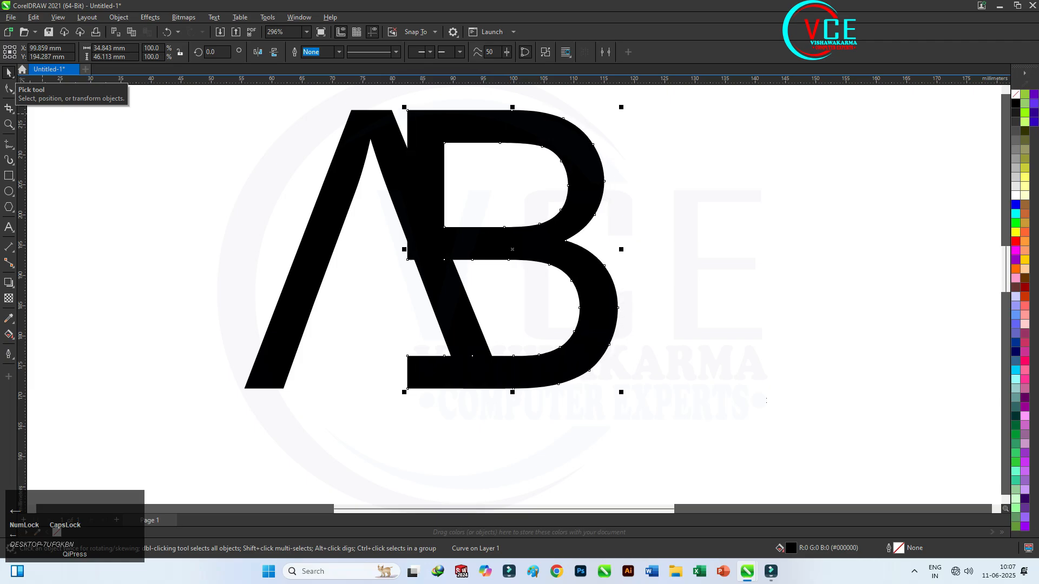
pyautogui.press('Right')
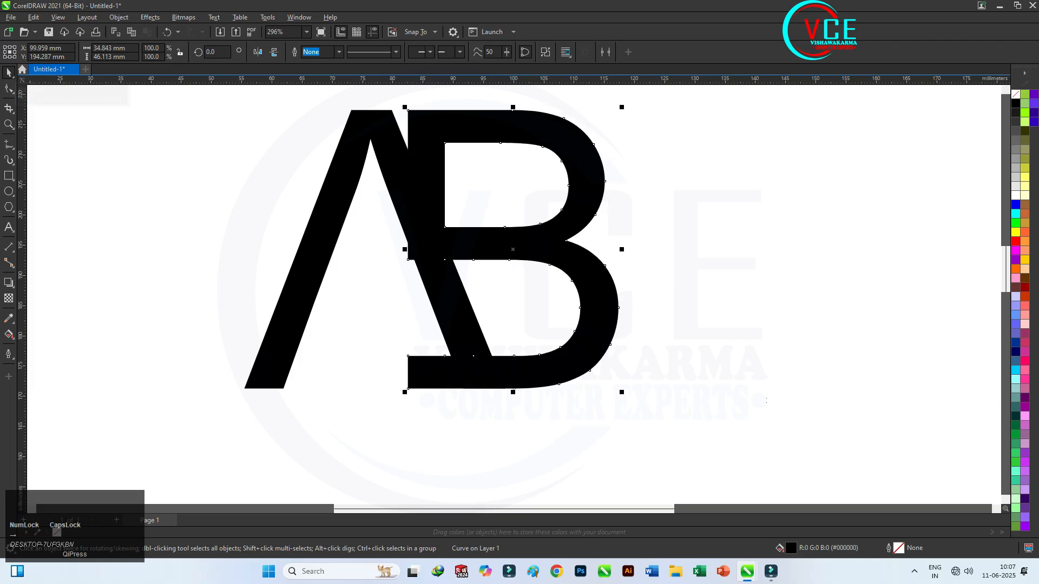
# Step: Slant the inner edge of the B's upper counter by moving its lower-left node about 6 mm right
pyautogui.click(9, 89)
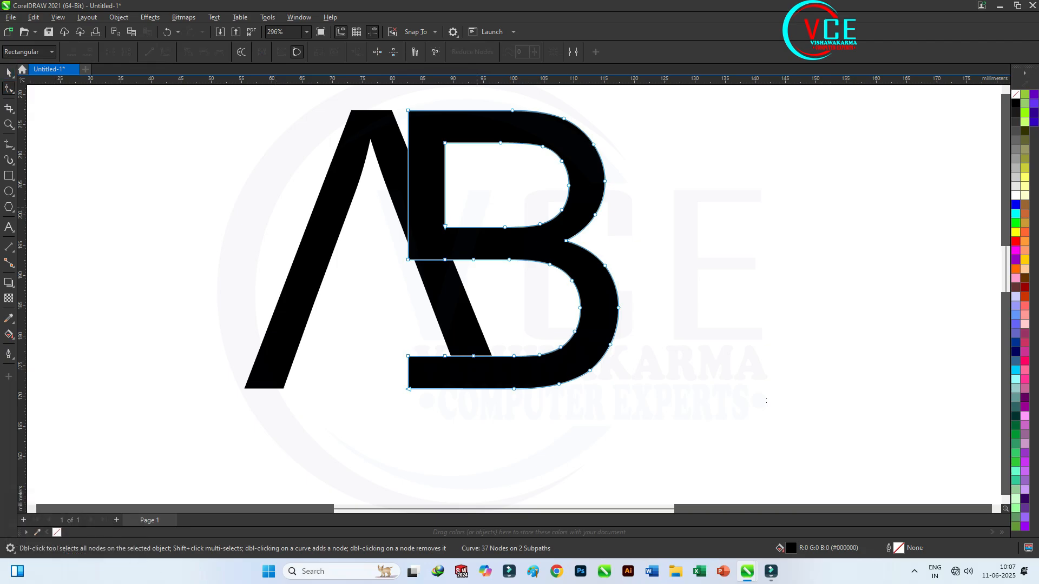
pyautogui.scroll(2, 495, 173)
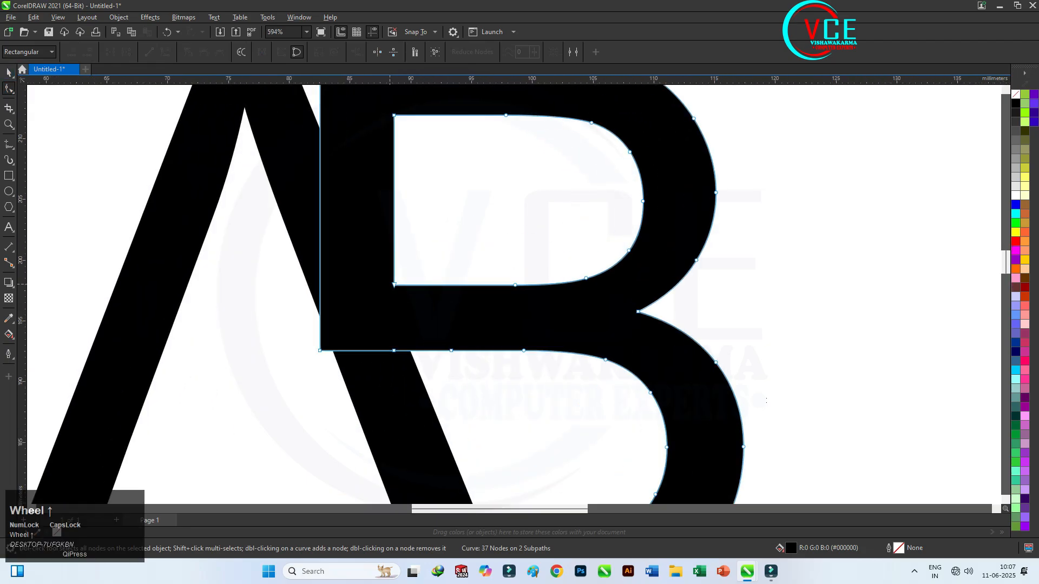
pyautogui.moveTo(394, 285); pyautogui.dragTo(467, 285)
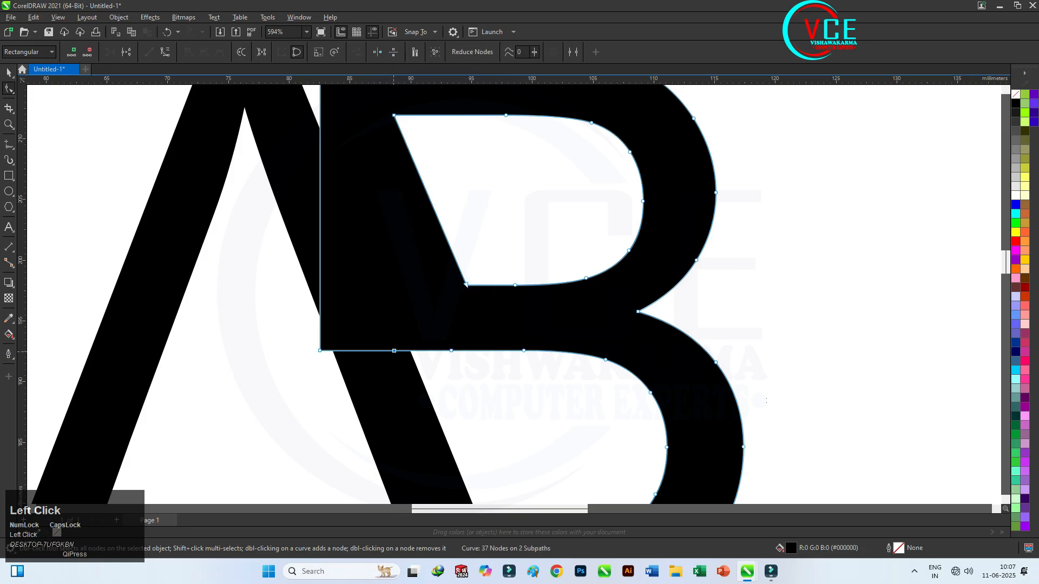
# Step: Delete two extra nodes below the B's stem and move the stem's lower-left corner about 10 mm right, parallel to the A's leg
pyautogui.doubleClick(394, 351)
pyautogui.doubleClick(452, 351)
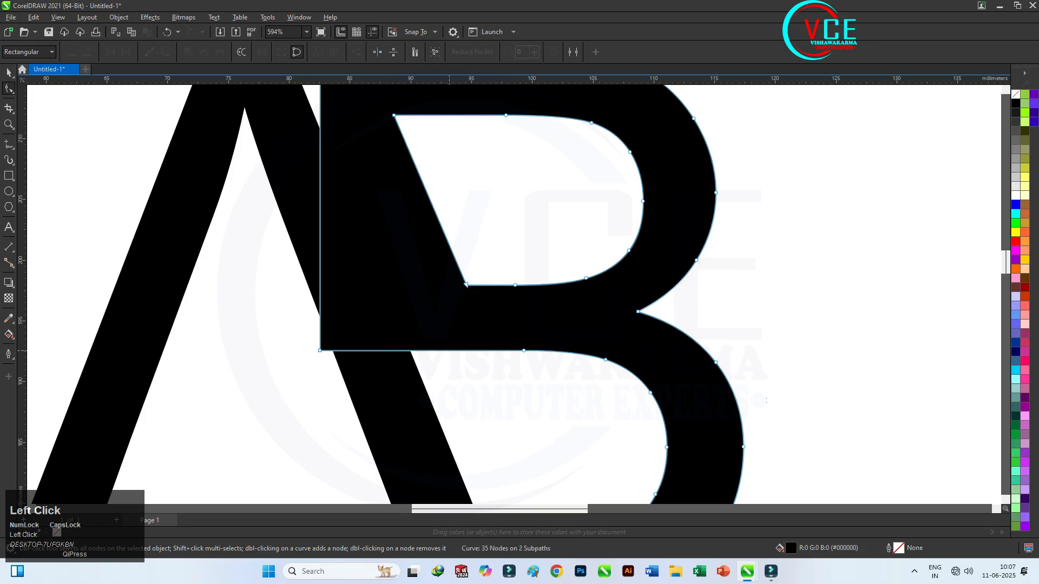
pyautogui.moveTo(321, 350); pyautogui.dragTo(440, 351)
pyautogui.scroll(-1, 385, 325)
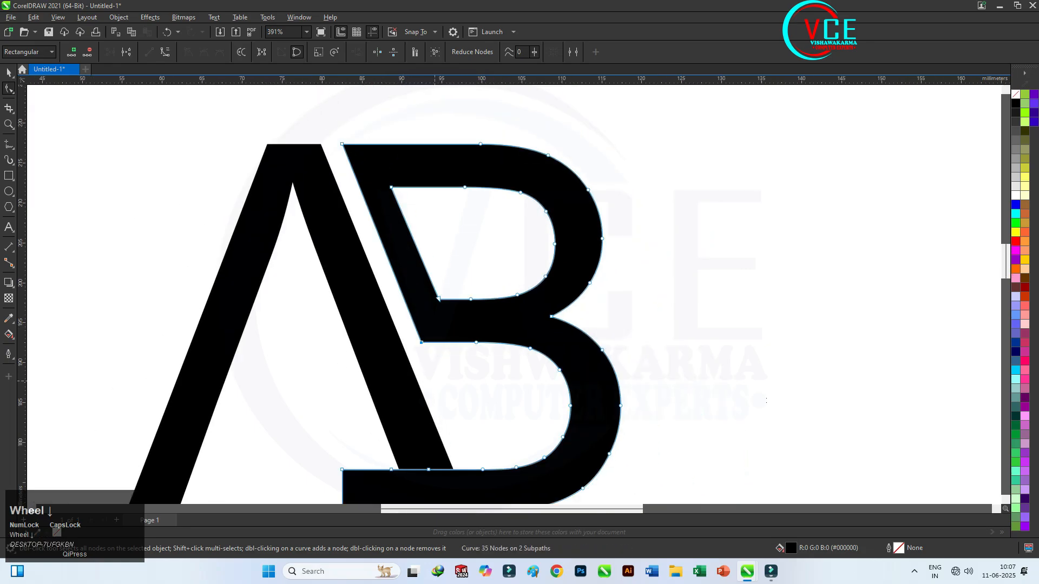
# Step: Nudge both left corner nodes of the B's upper counter right to give the slanted stem an even thickness
pyautogui.scroll(4, 418, 187)
pyautogui.click(371, 188)
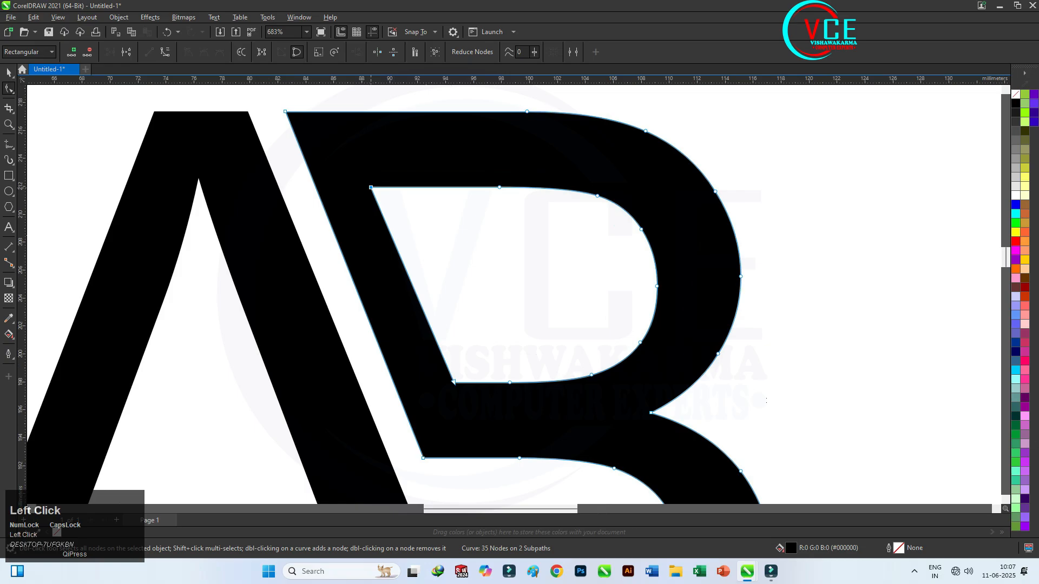
pyautogui.press('Right')
pyautogui.press('Right')
pyautogui.press('Right')
pyautogui.press('Right')
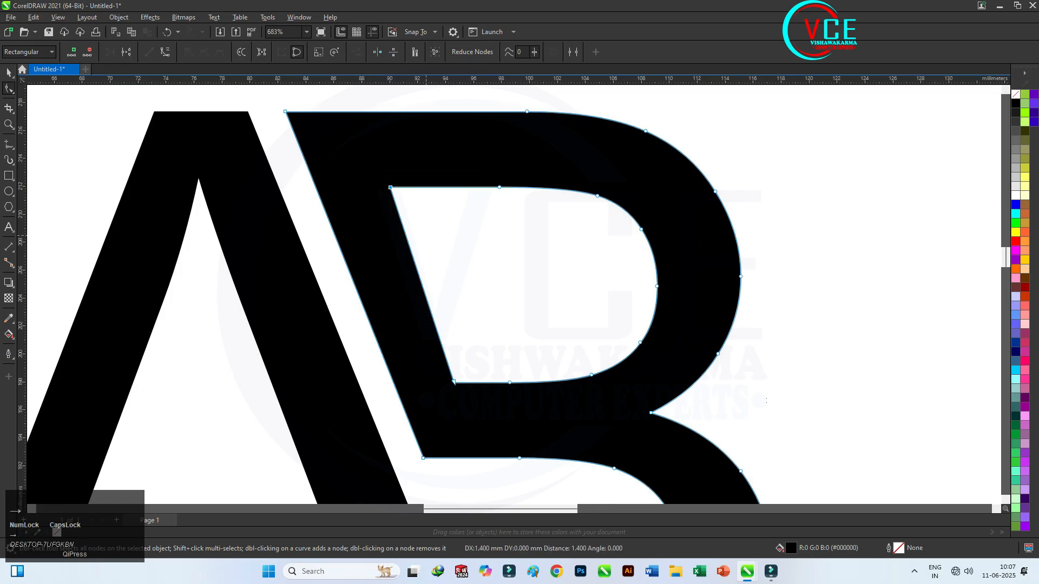
pyautogui.click(455, 383)
pyautogui.press('Right')
pyautogui.press('Right')
pyautogui.press('Right')
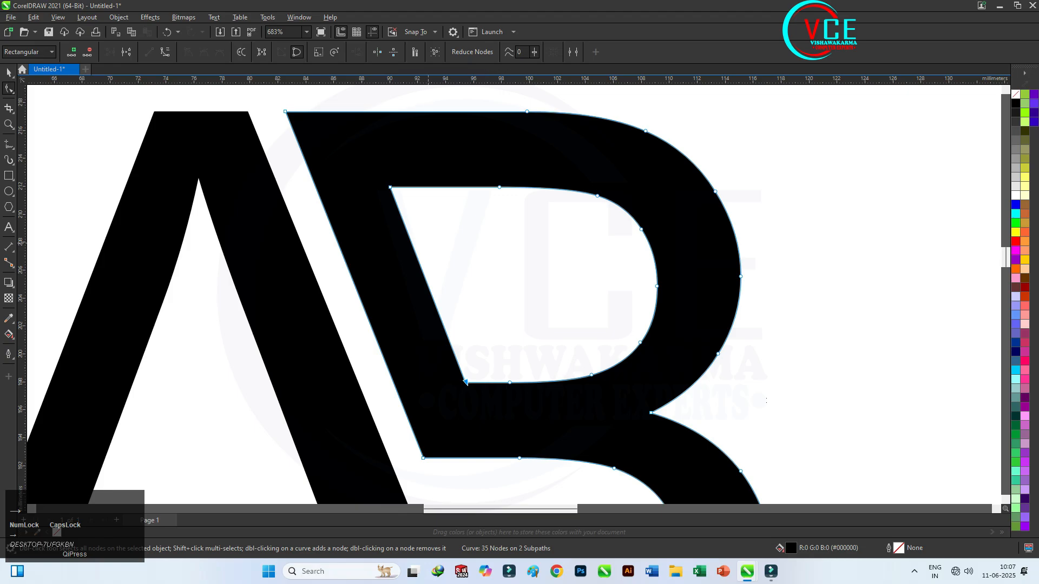
pyautogui.press('Right')
pyautogui.click(390, 188)
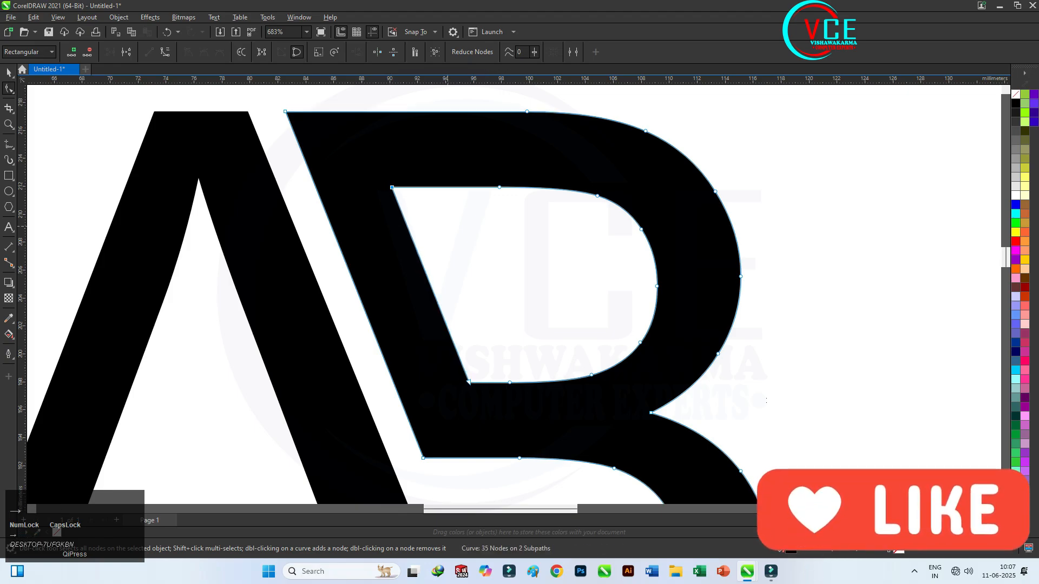
pyautogui.scroll(-3, 496, 213)
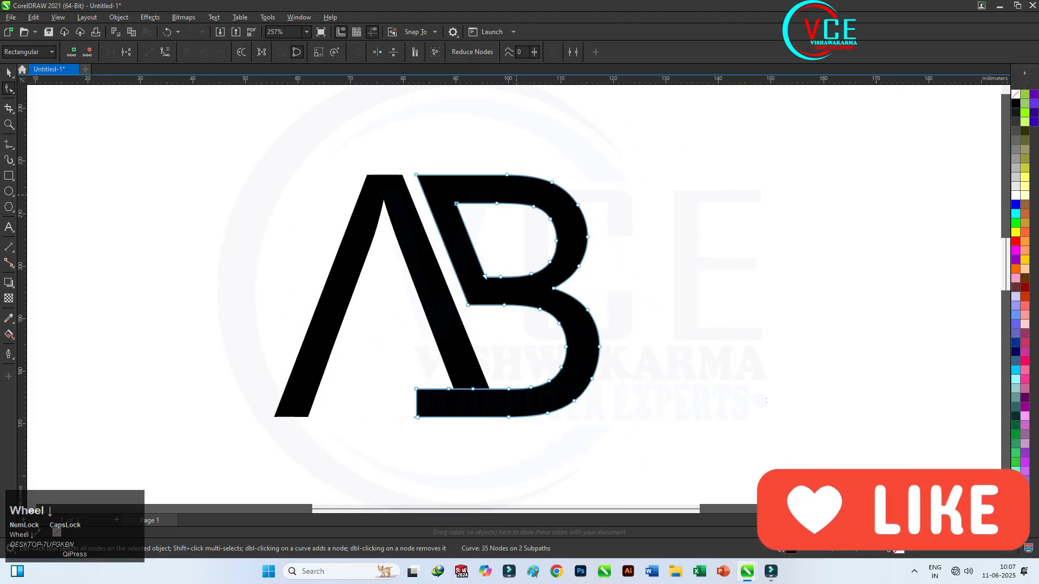
# Step: Place a copy of the A about 23 mm straight below the original, overlapping the B's bottom bar
pyautogui.scroll(1, 400, 412)
pyautogui.click(9, 73)
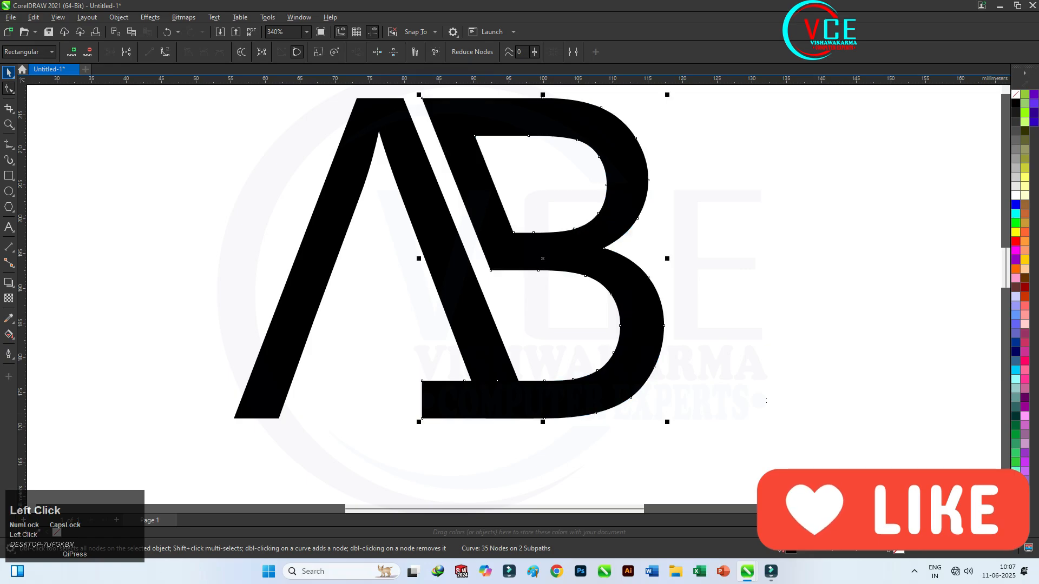
pyautogui.click(403, 128)
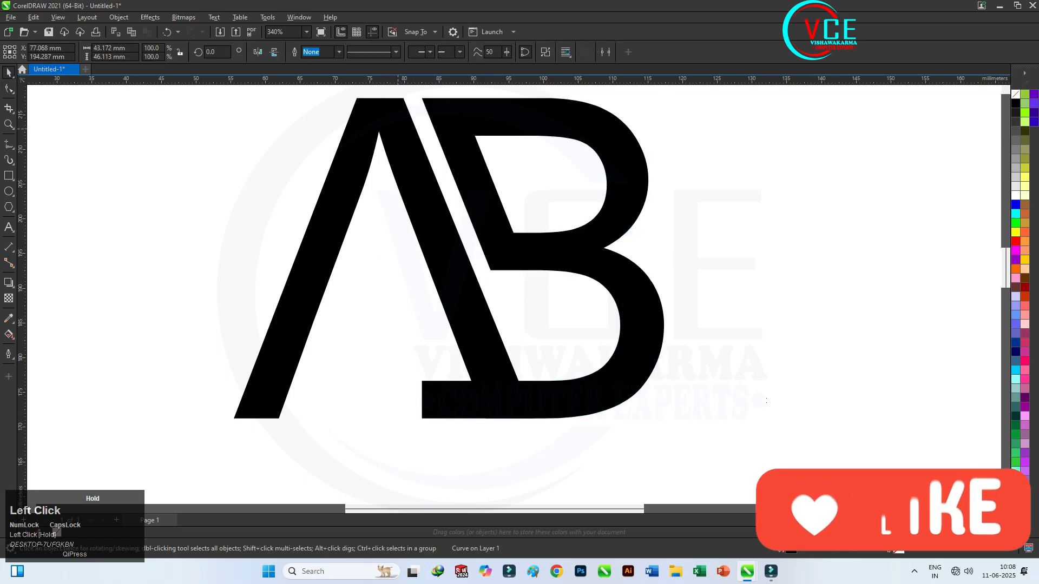
pyautogui.moveTo(403, 129); pyautogui.dragTo(403, 289)
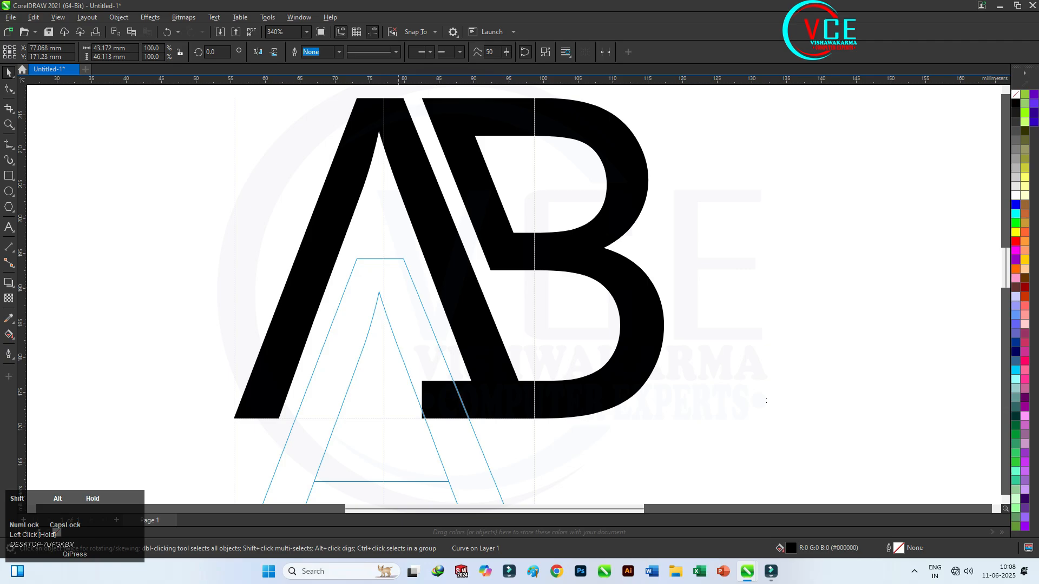
pyautogui.rightClick(403, 288)
pyautogui.moveTo(403, 289); pyautogui.dragTo(403, 289)
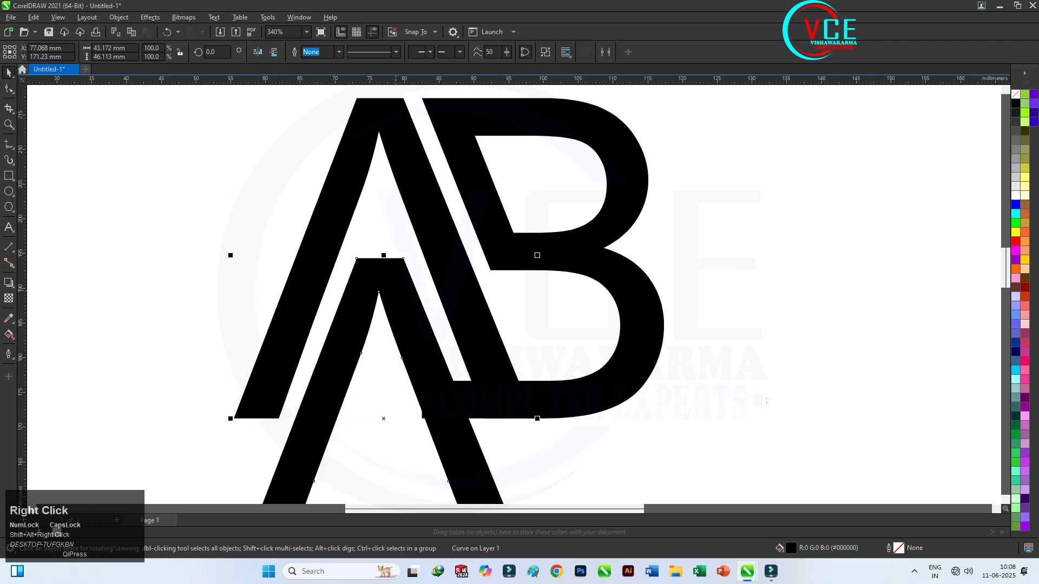
# Step: Shorten the A copy's left leg by raising its two foot nodes about 23 mm to the original A's baseline and nudging them right
pyautogui.scroll(3, 298, 437)
pyautogui.scroll(-2, 298, 438)
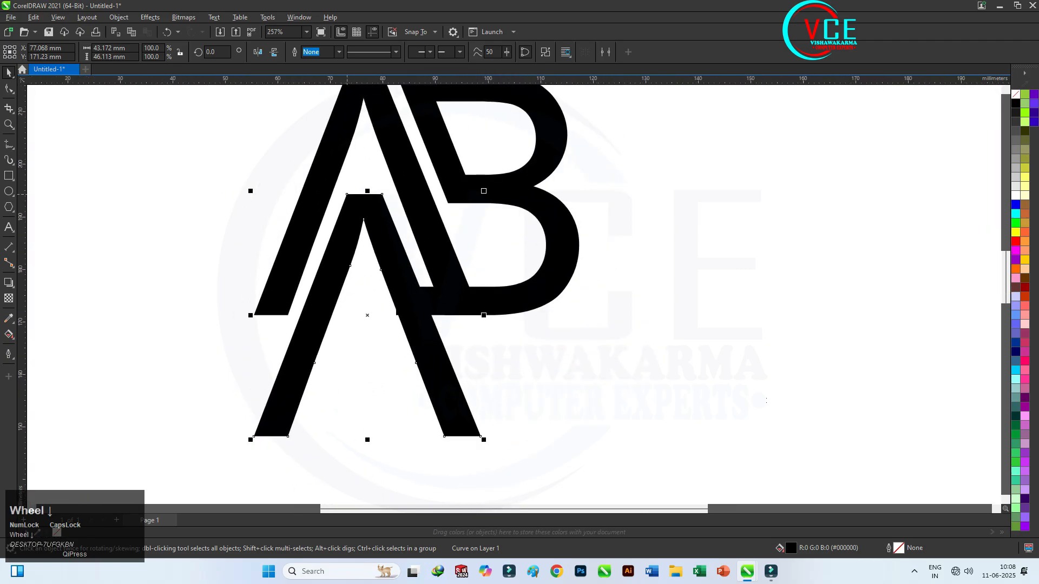
pyautogui.click(9, 90)
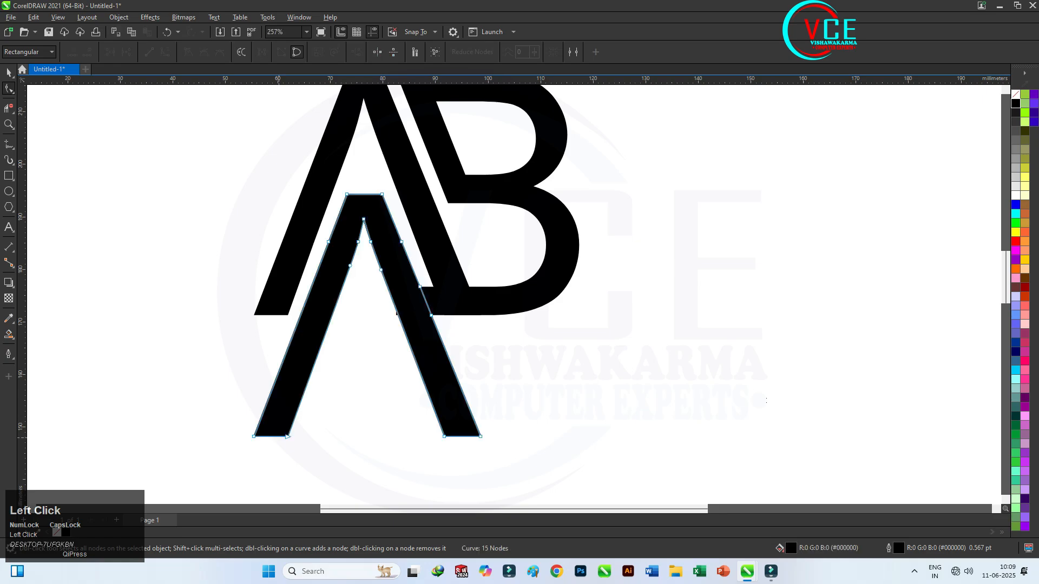
pyautogui.moveTo(288, 437); pyautogui.dragTo(332, 315)
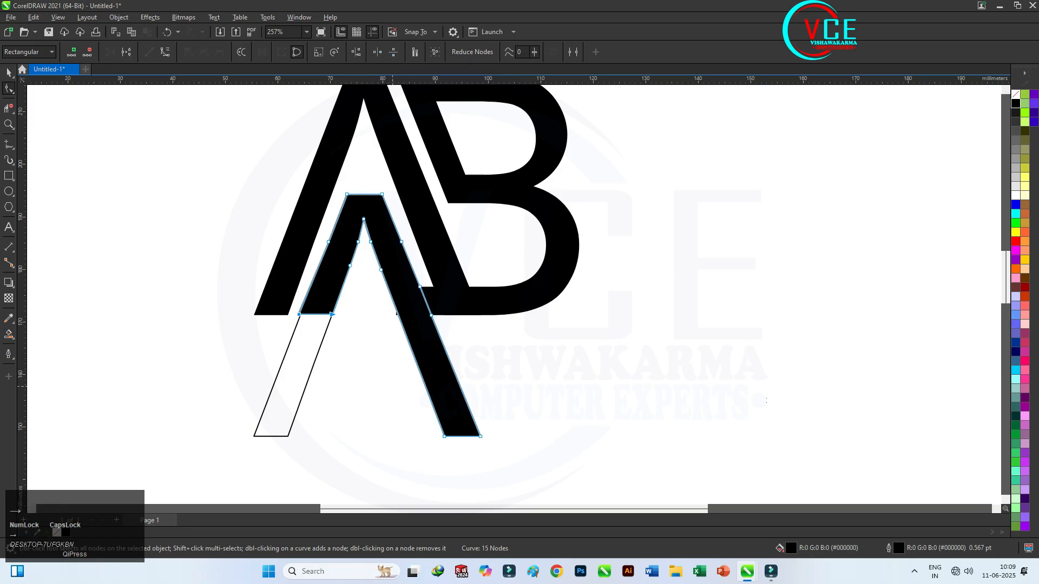
pyautogui.press('Right')
pyautogui.press('Right')
pyautogui.press('Right')
pyautogui.press('Right')
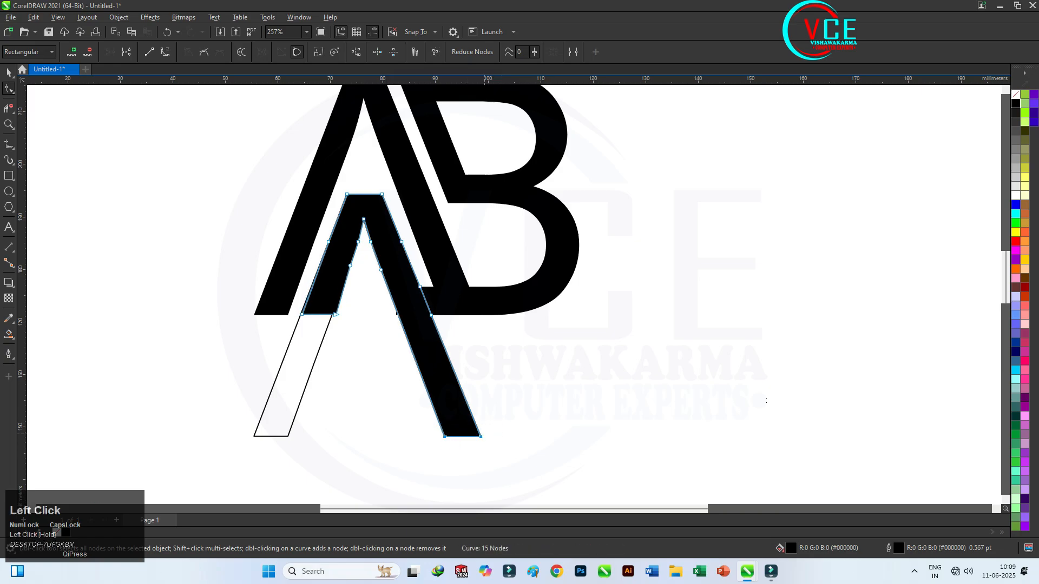
# Step: Raise the two foot nodes of the A copy's right leg to the same baseline and nudge them slightly left
pyautogui.moveTo(480, 437); pyautogui.dragTo(431, 316)
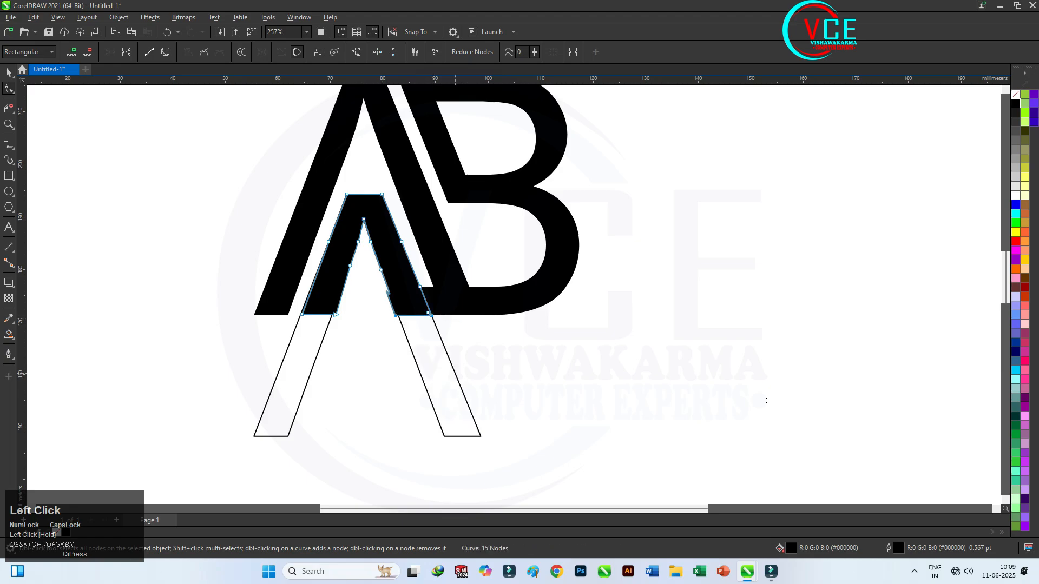
pyautogui.press('Left')
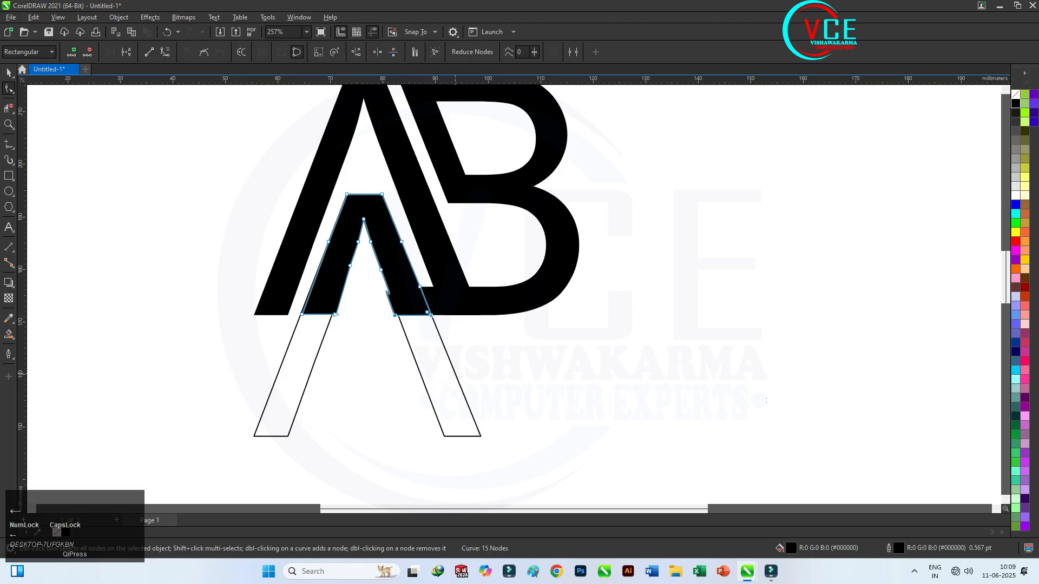
pyautogui.press('Left')
pyautogui.press('Left')
pyautogui.press('Left')
# Step: Delete the unfilled outline A left behind the shortened copy
pyautogui.click(9, 72)
pyautogui.click(217, 286)
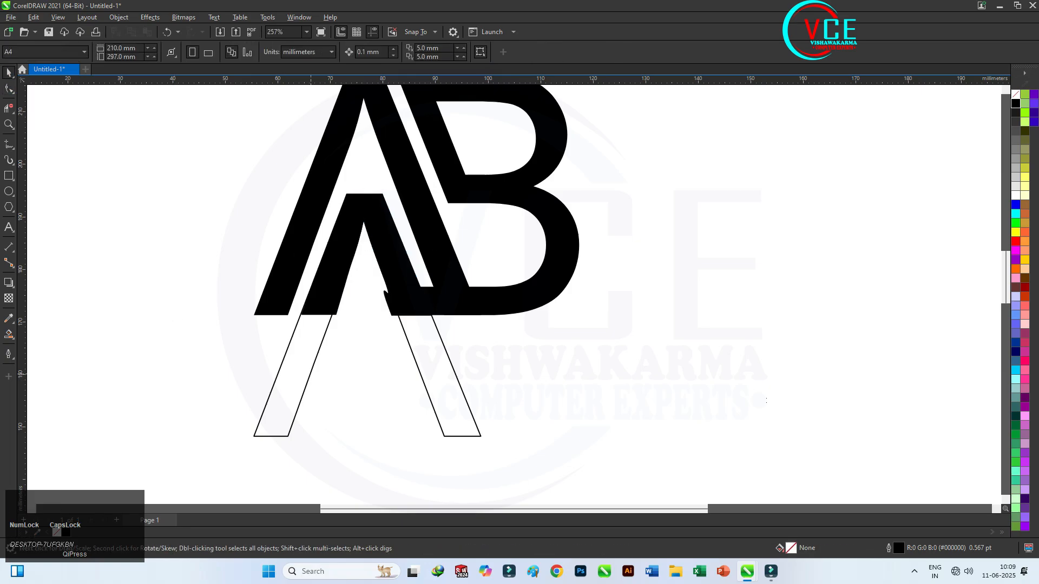
pyautogui.click(367, 273)
pyautogui.press('Delete')
# Step: Extend the left end of the B's bottom bar about 14 mm so it joins the small A's left leg
pyautogui.scroll(2, 368, 274)
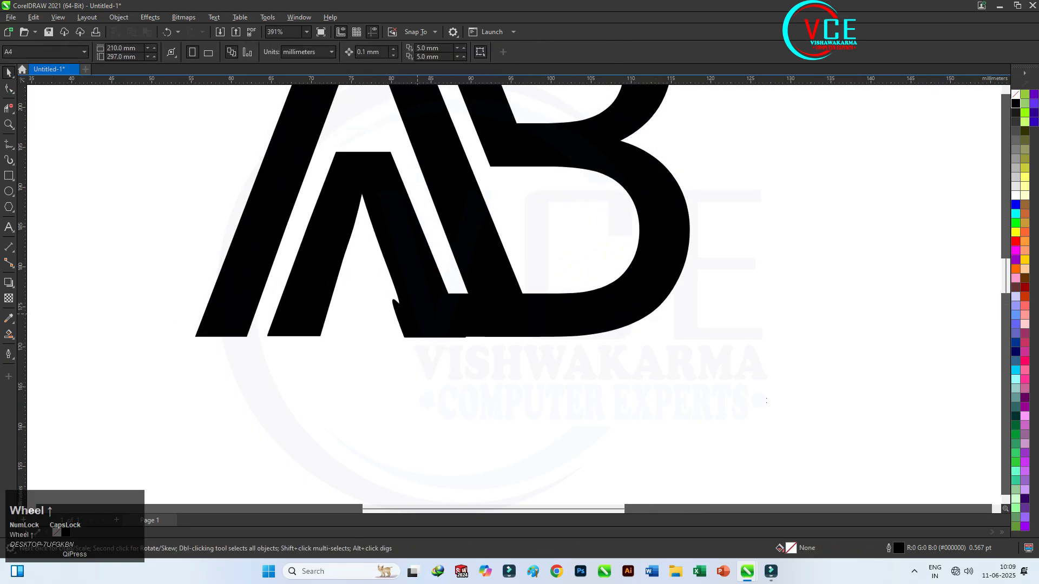
pyautogui.click(599, 313)
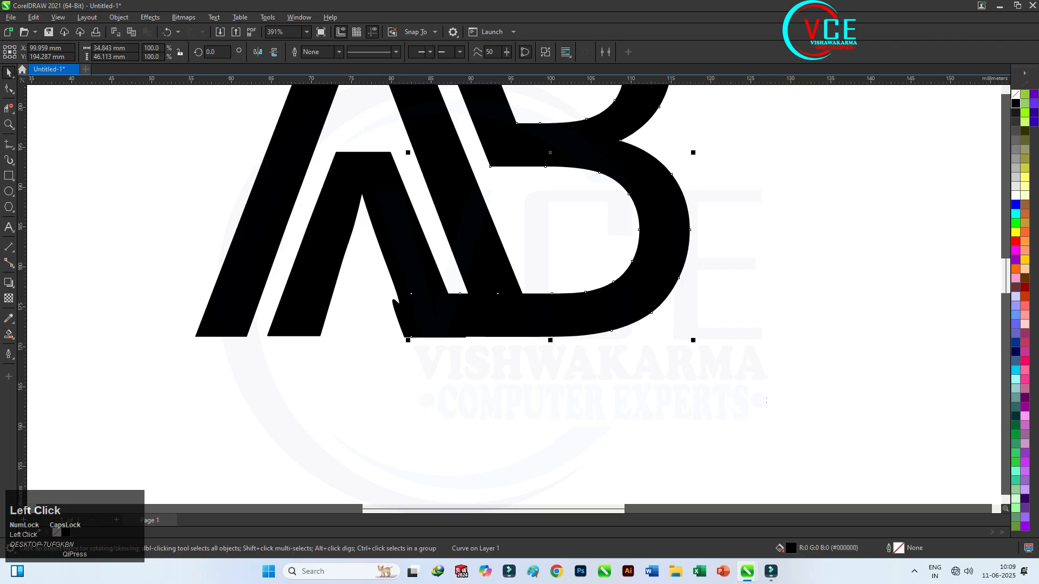
pyautogui.click(9, 89)
pyautogui.moveTo(368, 275); pyautogui.dragTo(297, 336)
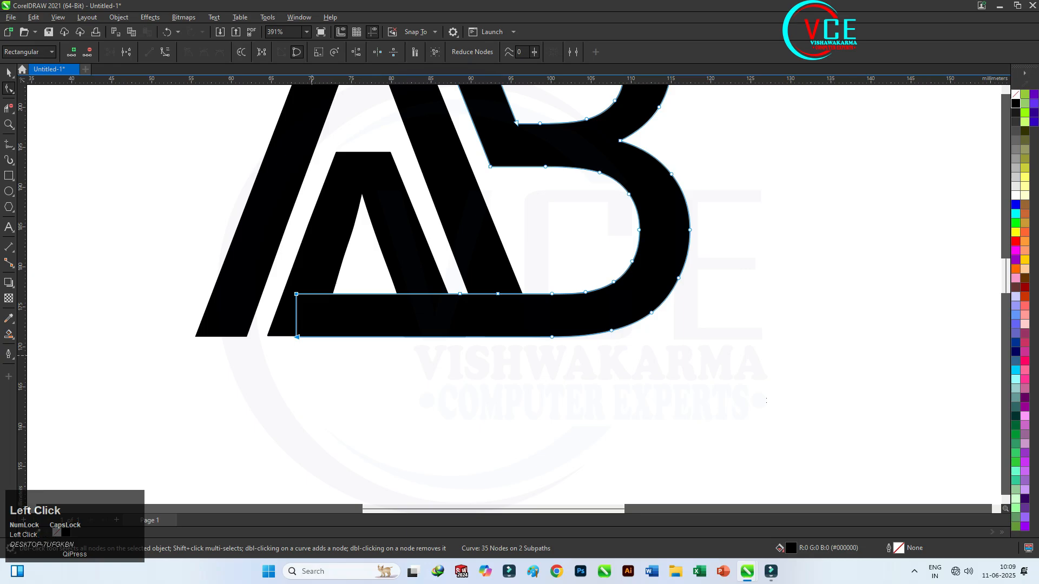
pyautogui.click(349, 392)
# Step: Nudge the two foot nodes of the small A's left leg down to align with the B's bottom edge
pyautogui.scroll(-1, 349, 392)
pyautogui.scroll(-1, 409, 341)
pyautogui.scroll(3, 409, 340)
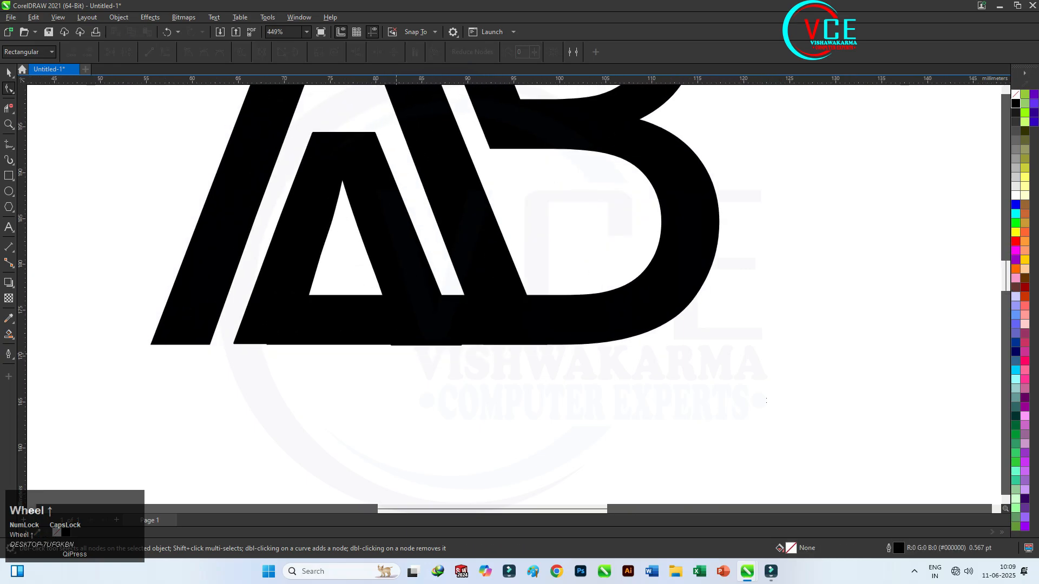
pyautogui.click(286, 304)
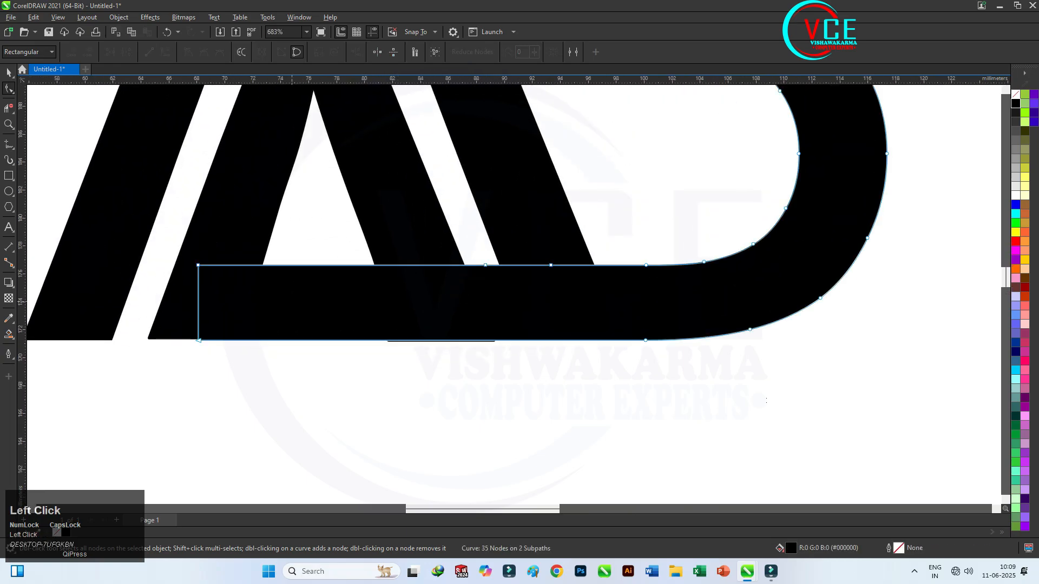
pyautogui.scroll(4, 150, 339)
pyautogui.click(190, 327)
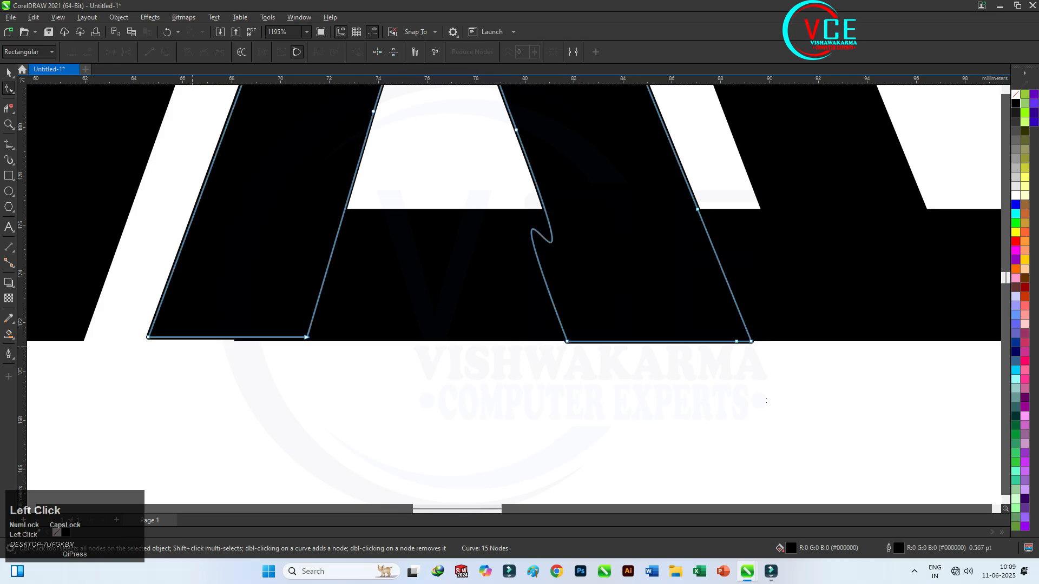
pyautogui.scroll(3, 270, 347)
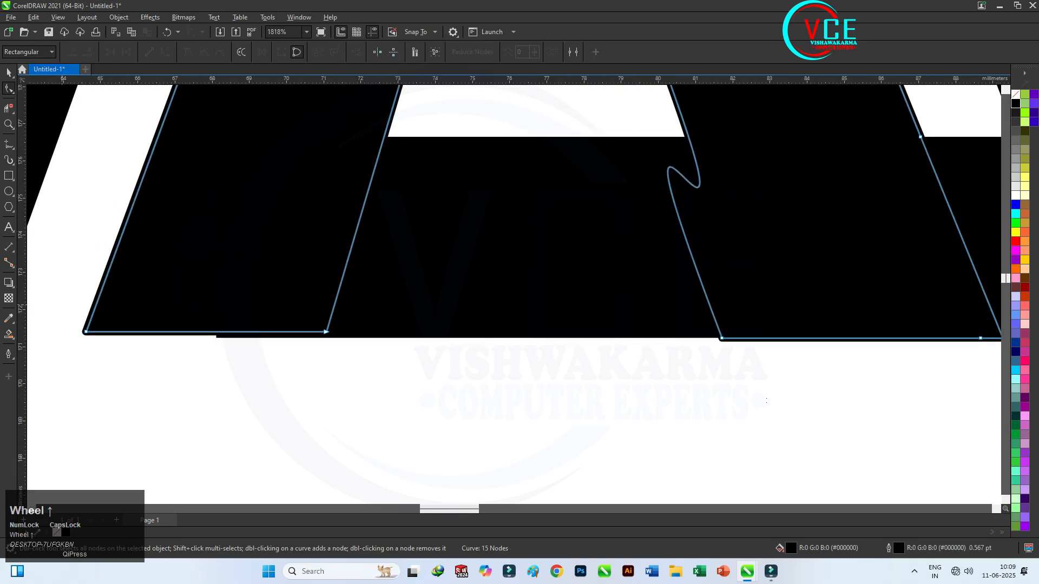
pyautogui.moveTo(69, 306); pyautogui.dragTo(348, 369)
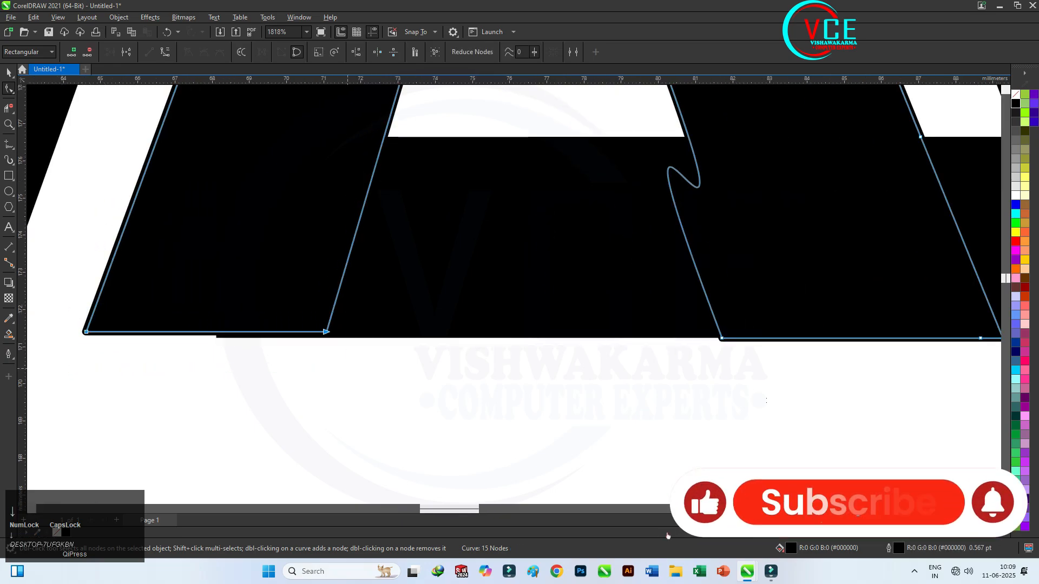
pyautogui.scroll(-4, 316, 364)
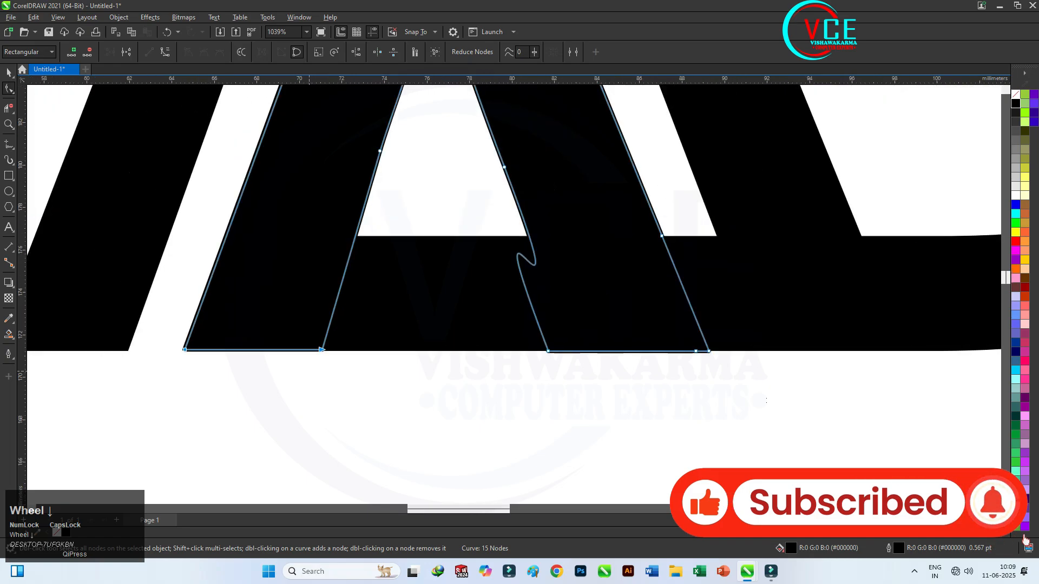
# Step: Nudge the foot nodes of the small A's right leg up to align with the B's bottom edge
pyautogui.scroll(2, 714, 359)
pyautogui.moveTo(724, 357); pyautogui.dragTo(420, 326)
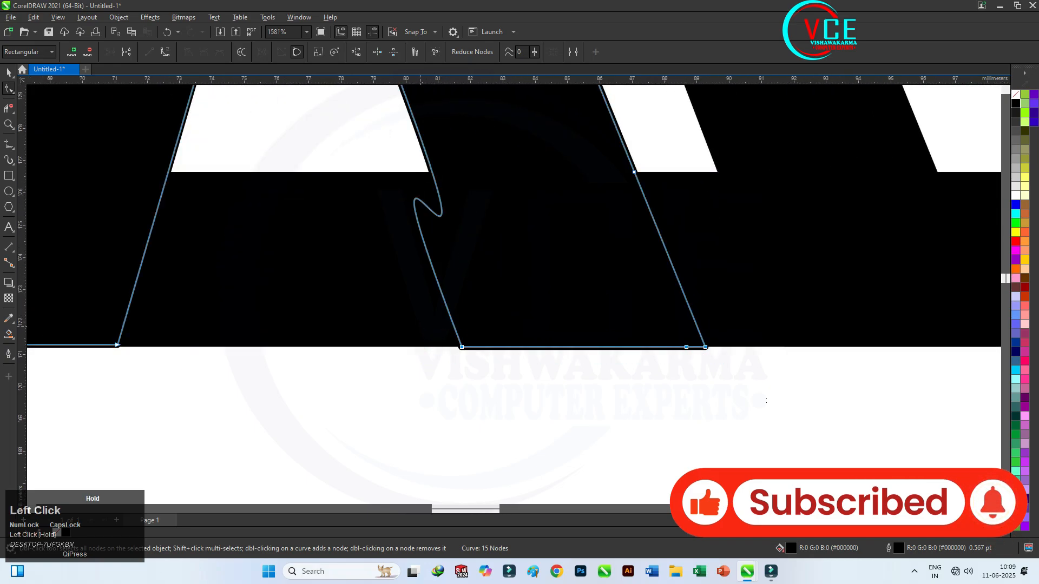
pyautogui.press('Up')
pyautogui.click(506, 376)
pyautogui.scroll(-1, 506, 376)
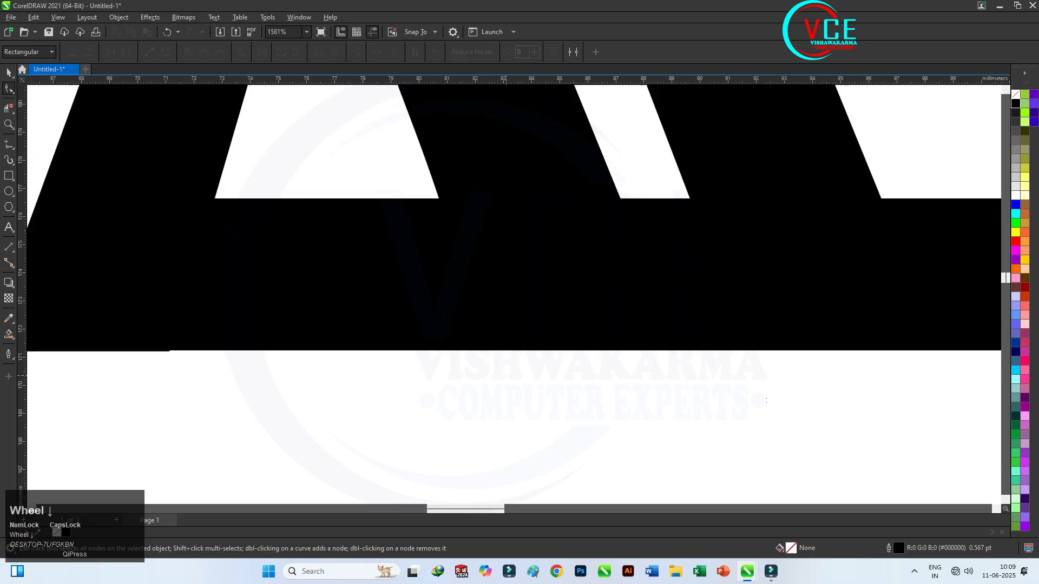
# Step: Draw a rectangle of about 8.9 x 1.9 mm across the small A's right leg just above the bottom bar, filled white without an outline
pyautogui.scroll(-5, 506, 375)
pyautogui.scroll(2, 406, 236)
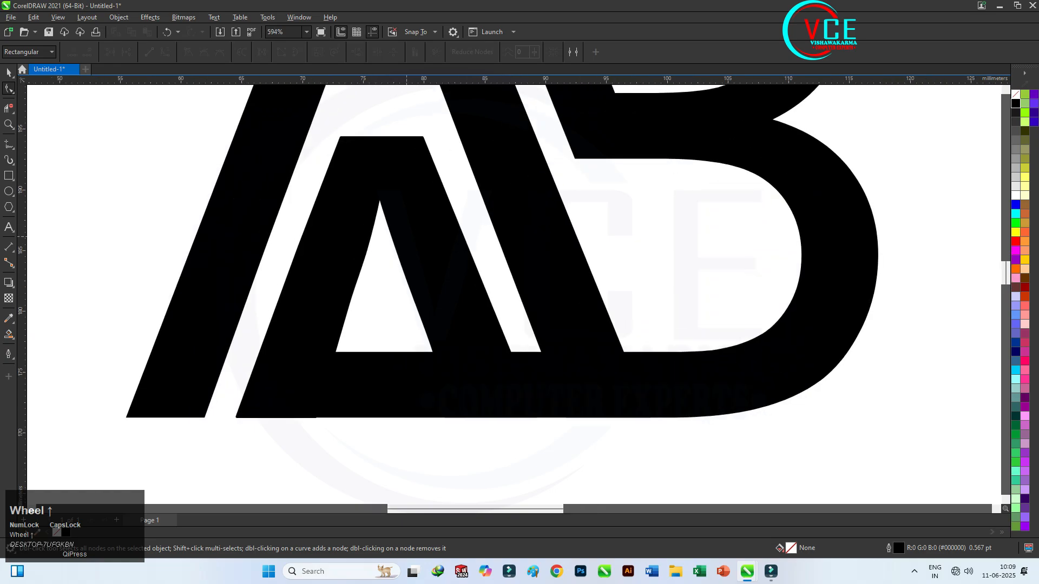
pyautogui.scroll(2, 492, 334)
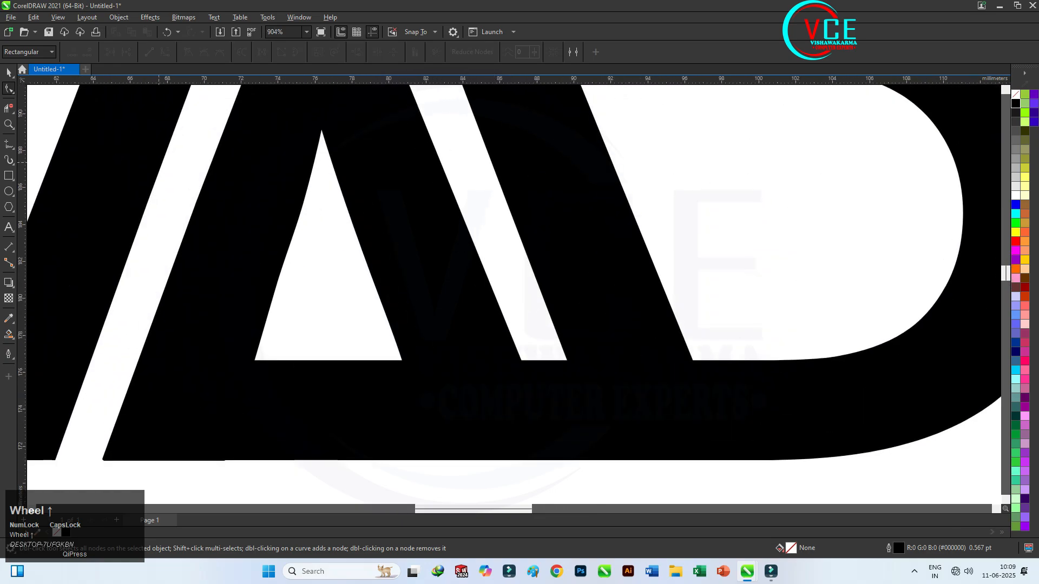
pyautogui.click(9, 175)
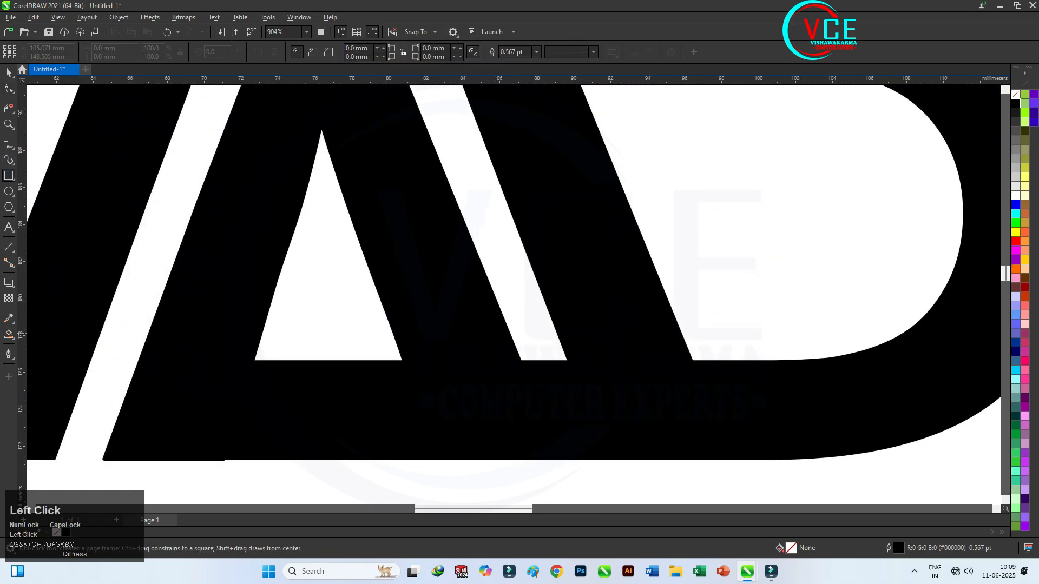
pyautogui.moveTo(375, 325); pyautogui.dragTo(539, 361)
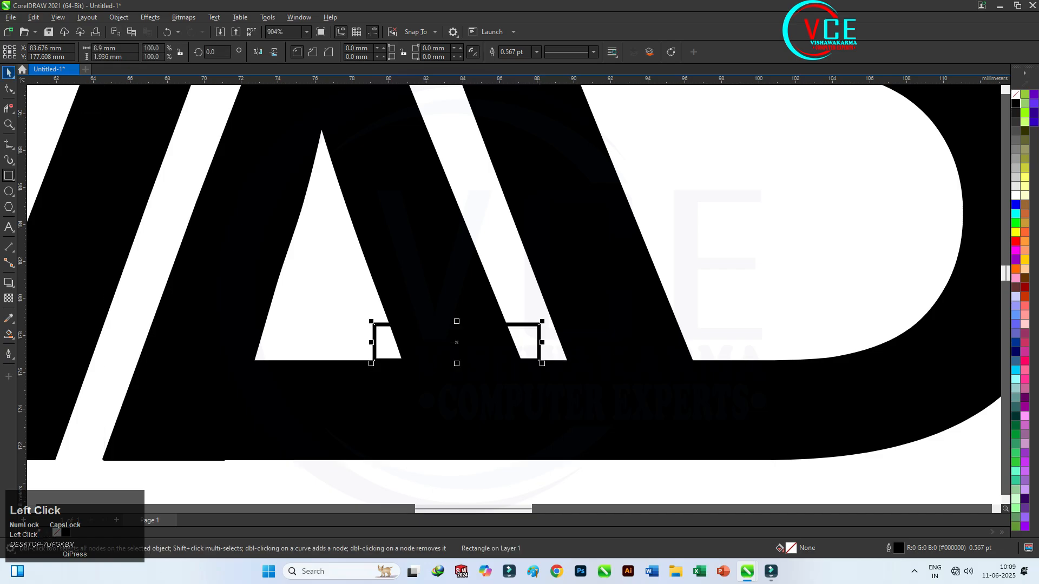
pyautogui.click(8, 73)
pyautogui.rightClick(1016, 93)
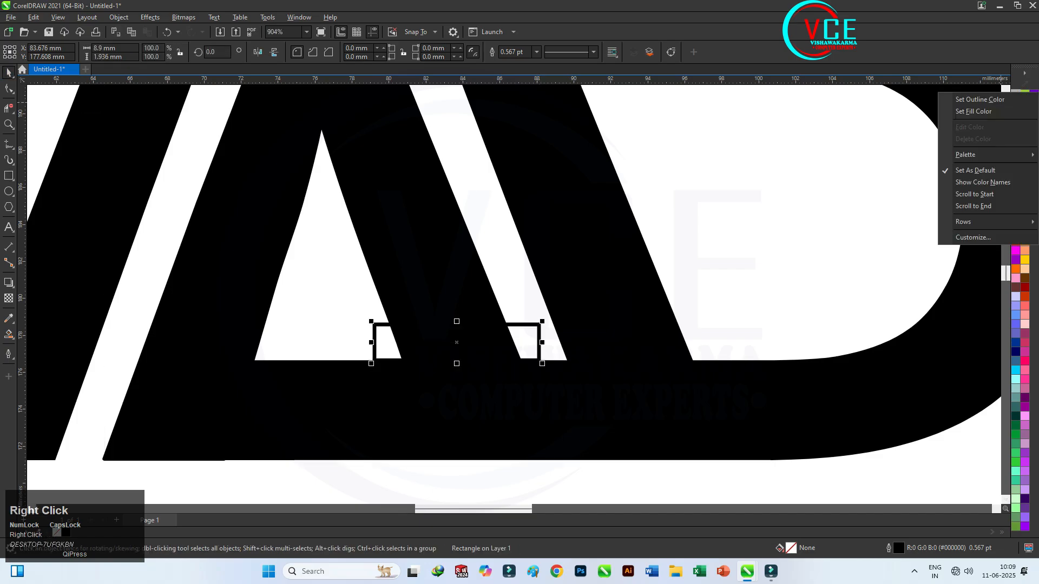
pyautogui.click(998, 99)
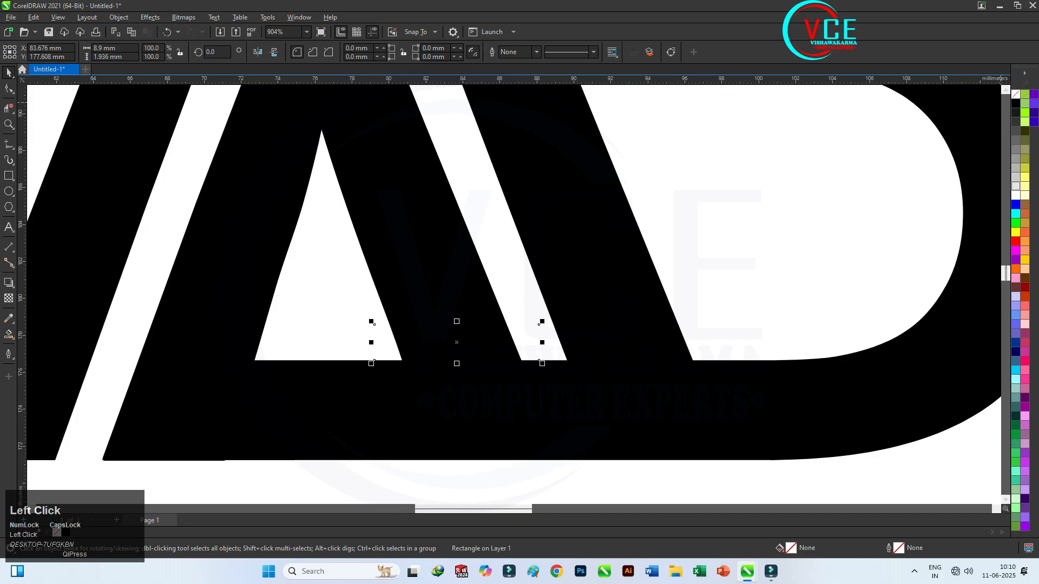
pyautogui.click(1016, 196)
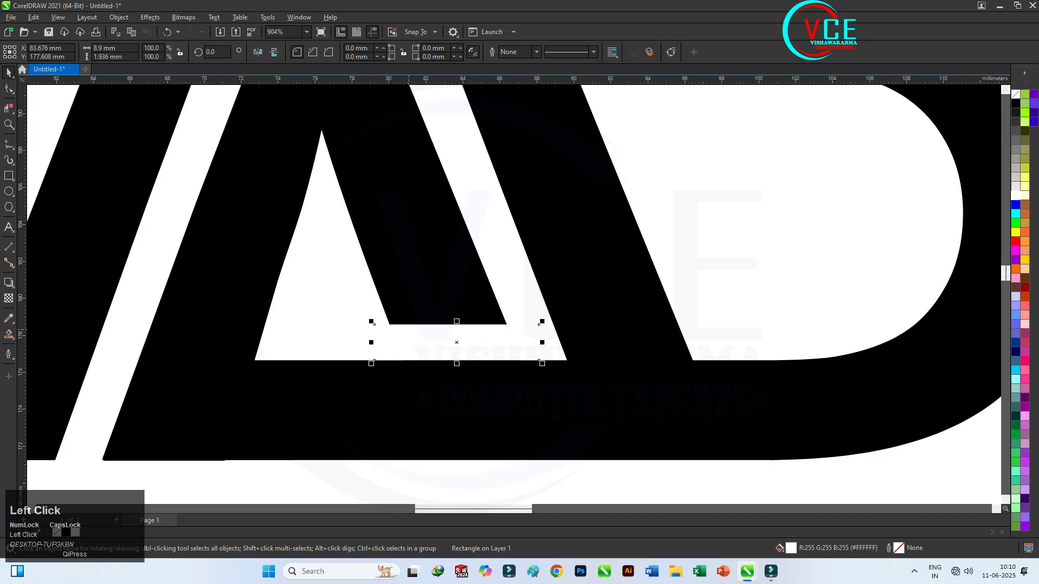
# Step: Trim the small A with the white rectangle, then remove the rectangle and the leftover foot of the right leg
pyautogui.keyDown('shift'); pyautogui.click(374, 325); pyautogui.keyUp('shift')
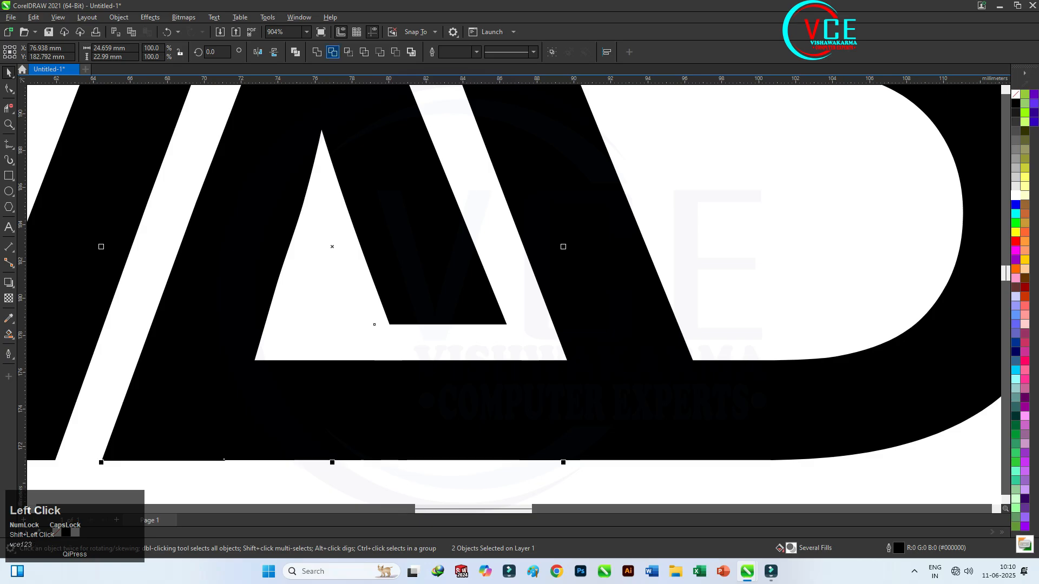
pyautogui.click(333, 52)
pyautogui.click(455, 481)
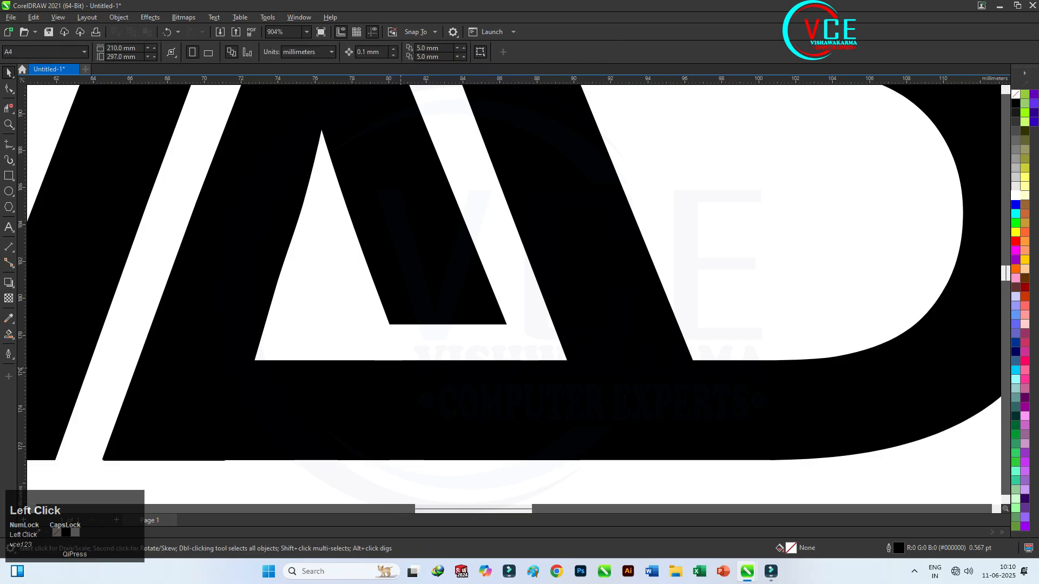
pyautogui.click(457, 342)
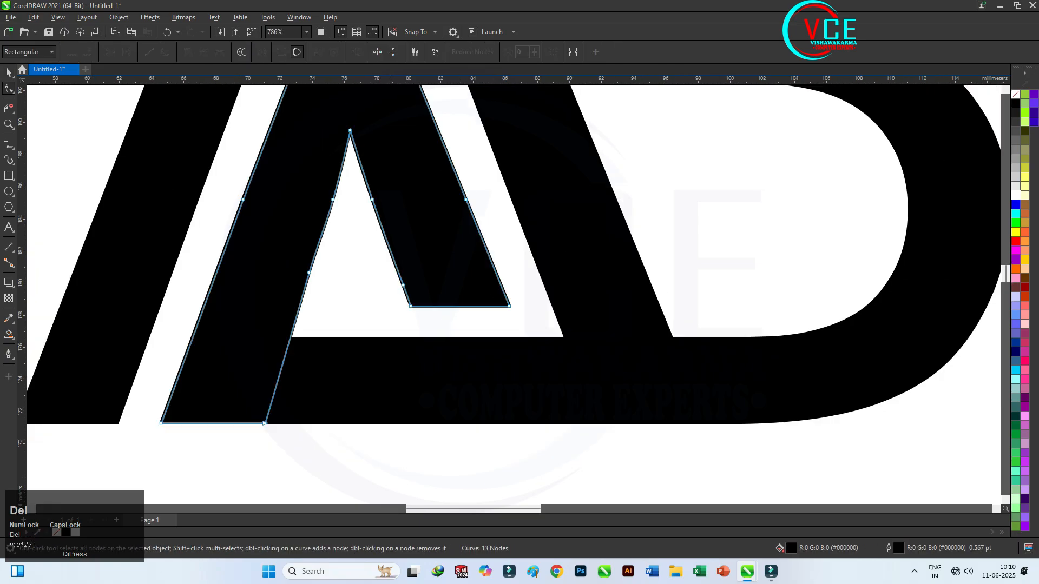
# Step: Select all the monogram pieces, display their nodes and examine the overlaps and the overall shape of the logo
pyautogui.scroll(-1, 505, 386)
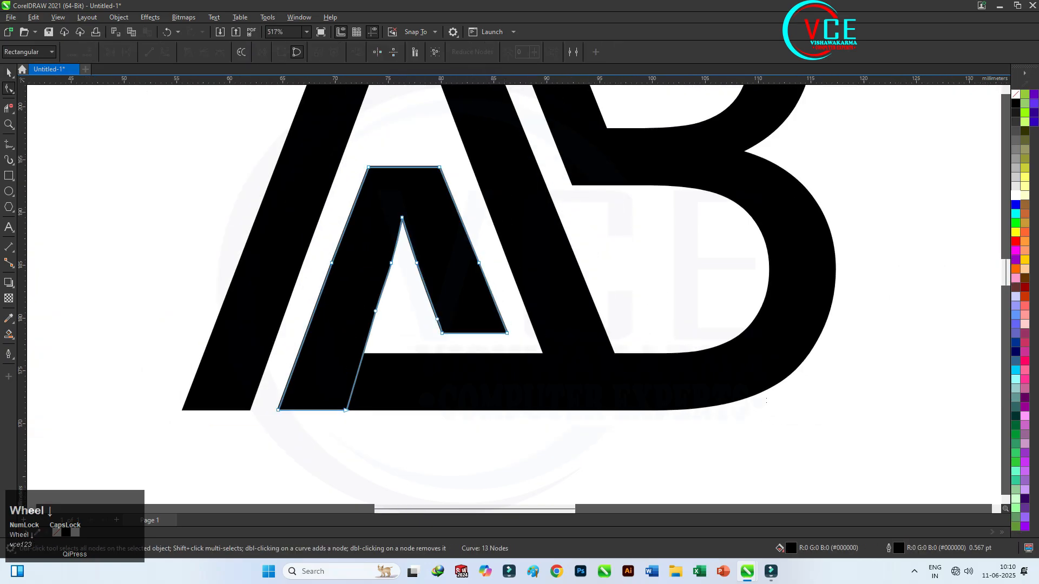
pyautogui.click(9, 72)
pyautogui.scroll(-2, 393, 301)
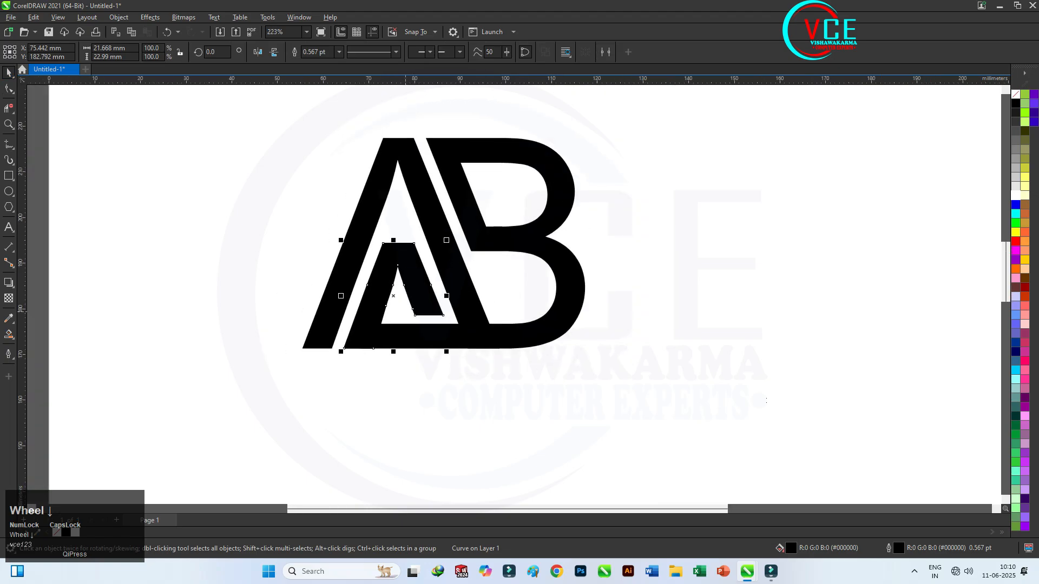
pyautogui.click(246, 108)
pyautogui.moveTo(246, 107); pyautogui.dragTo(643, 383)
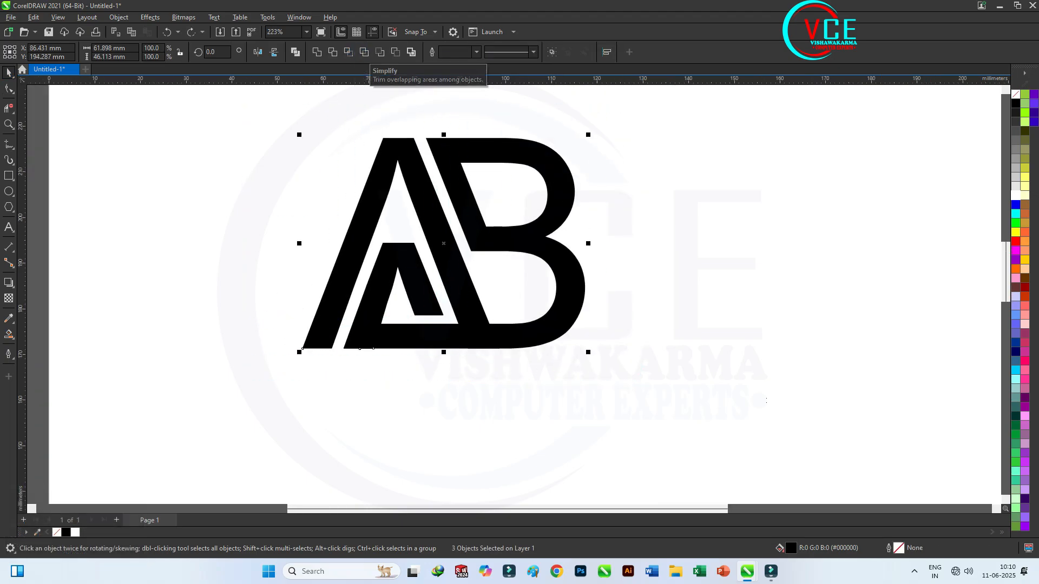
pyautogui.press('F10')
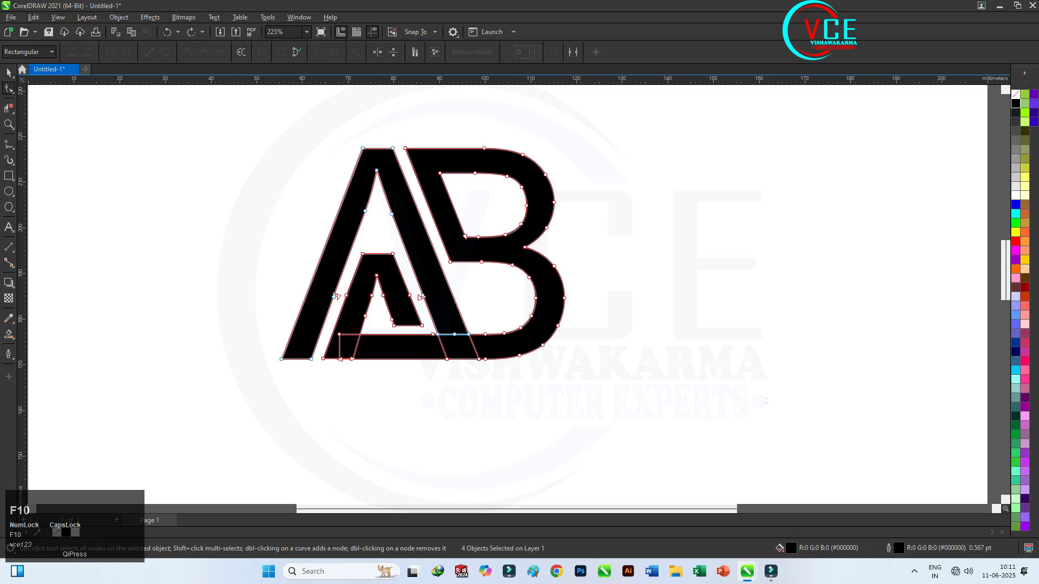
pyautogui.click(9, 72)
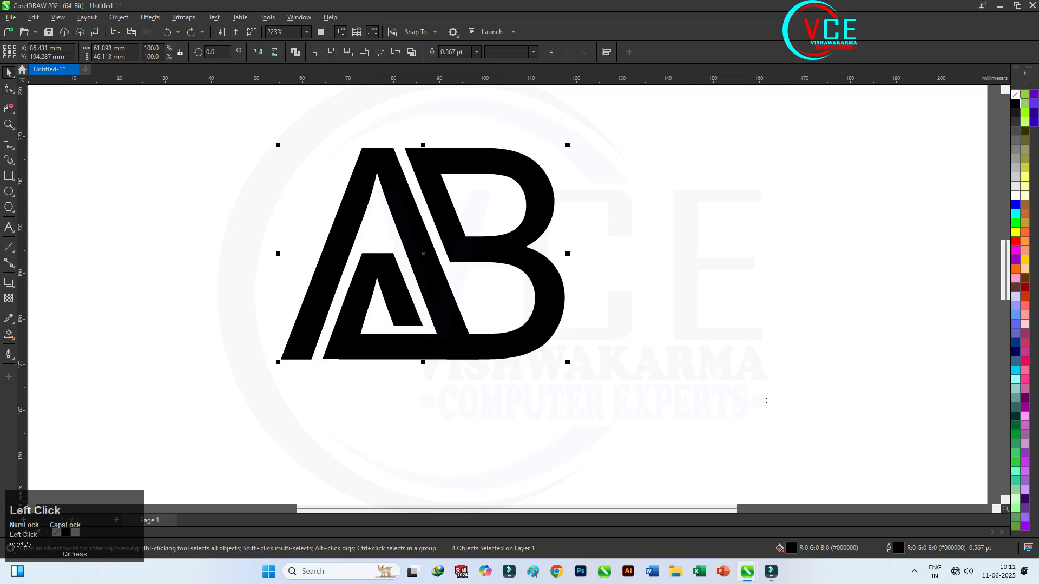
pyautogui.click(500, 377)
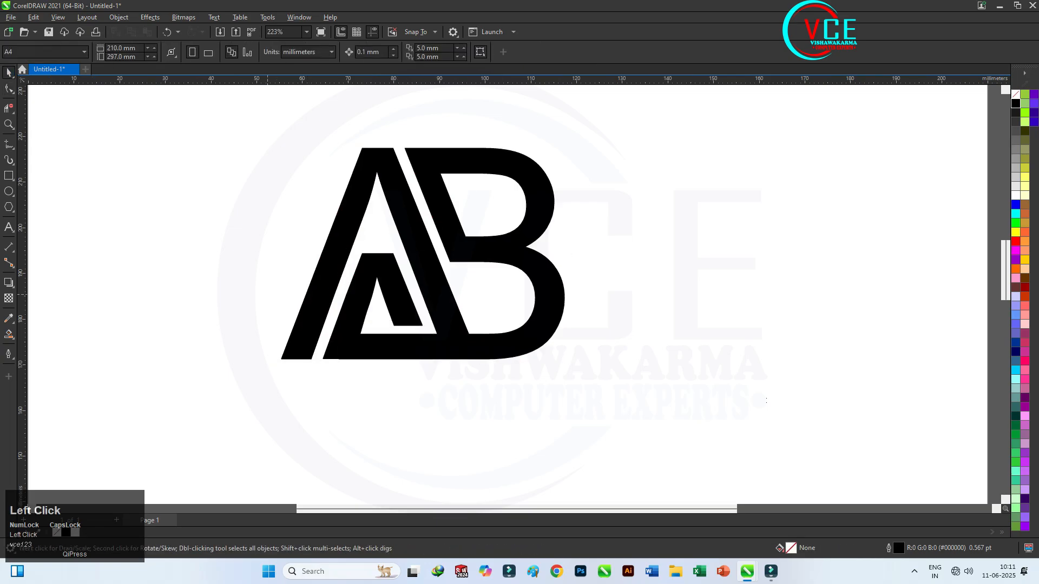
pyautogui.scroll(1, 500, 376)
pyautogui.scroll(-2, 500, 377)
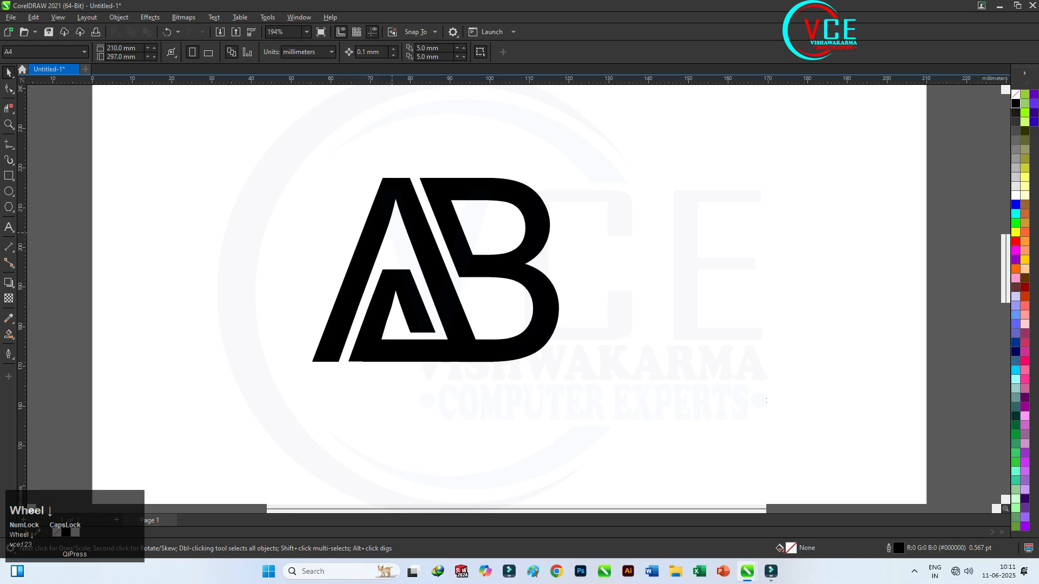
# Step: Draw a rectangle of about 74.5 x 57.3 mm as a frame around the whole AB monogram
pyautogui.scroll(1, 392, 233)
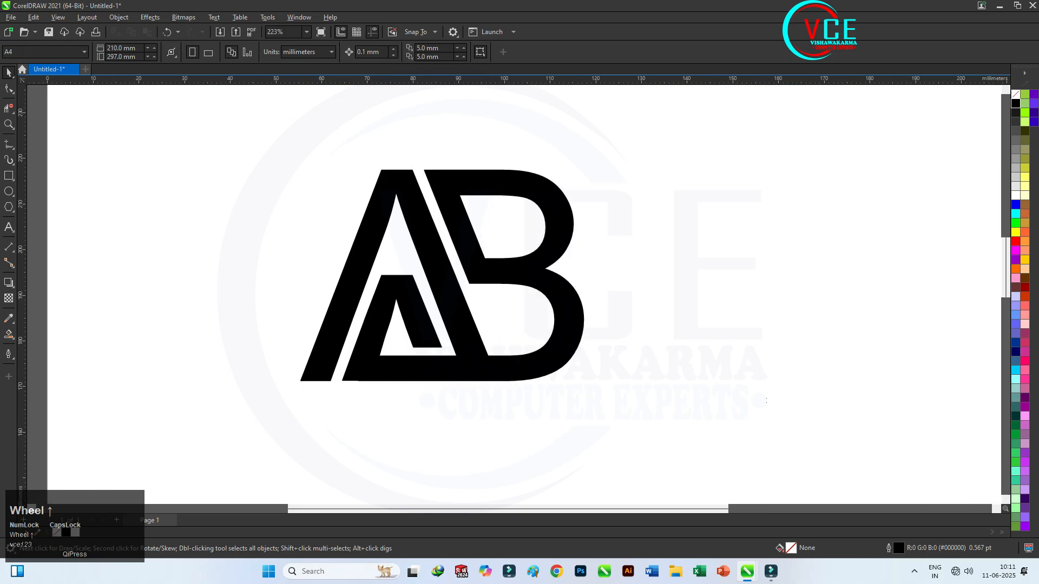
pyautogui.click(9, 176)
pyautogui.moveTo(263, 143); pyautogui.dragTo(614, 405)
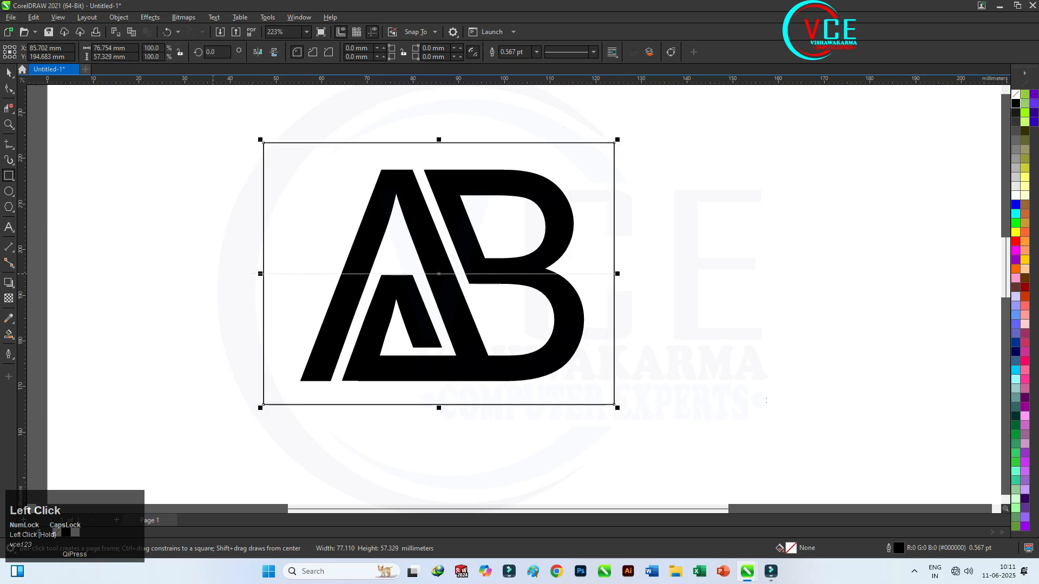
pyautogui.moveTo(261, 274); pyautogui.dragTo(274, 273)
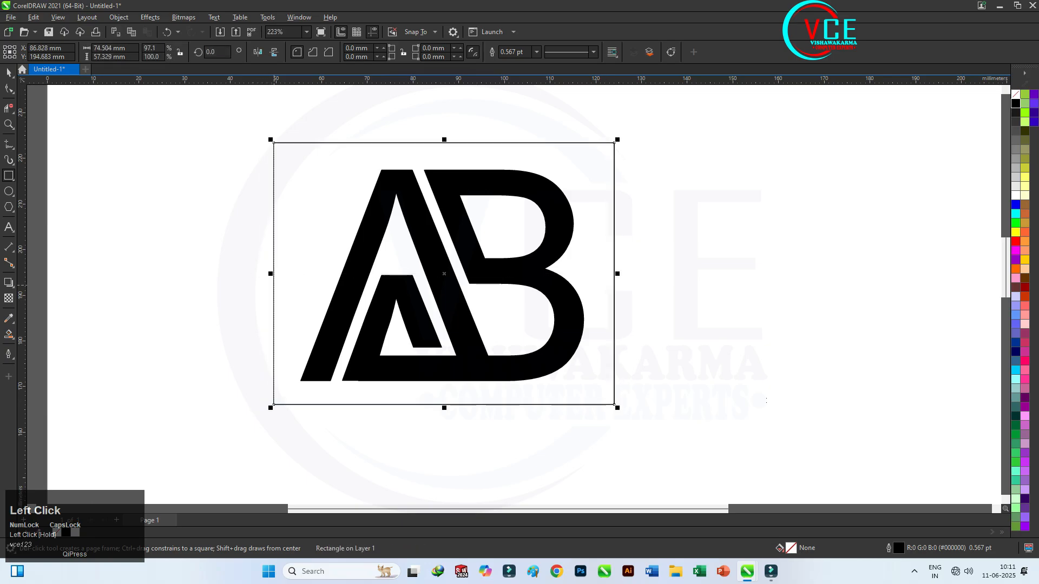
# Step: Convert the rectangle to curves and break it open at its upper-right corner node, keeping the corner in place
pyautogui.rightClick(614, 173)
pyautogui.click(657, 179)
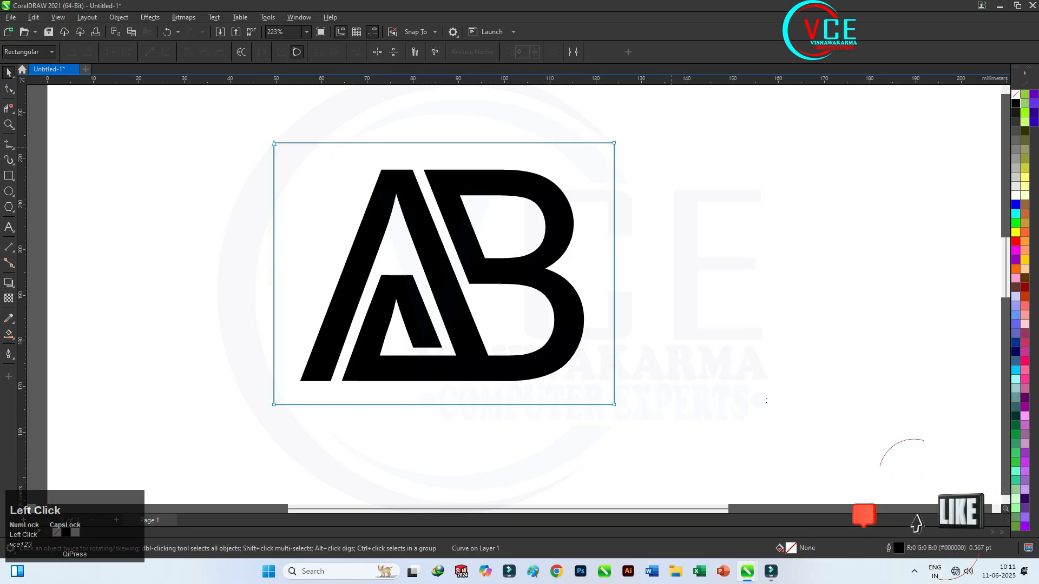
pyautogui.press('F10')
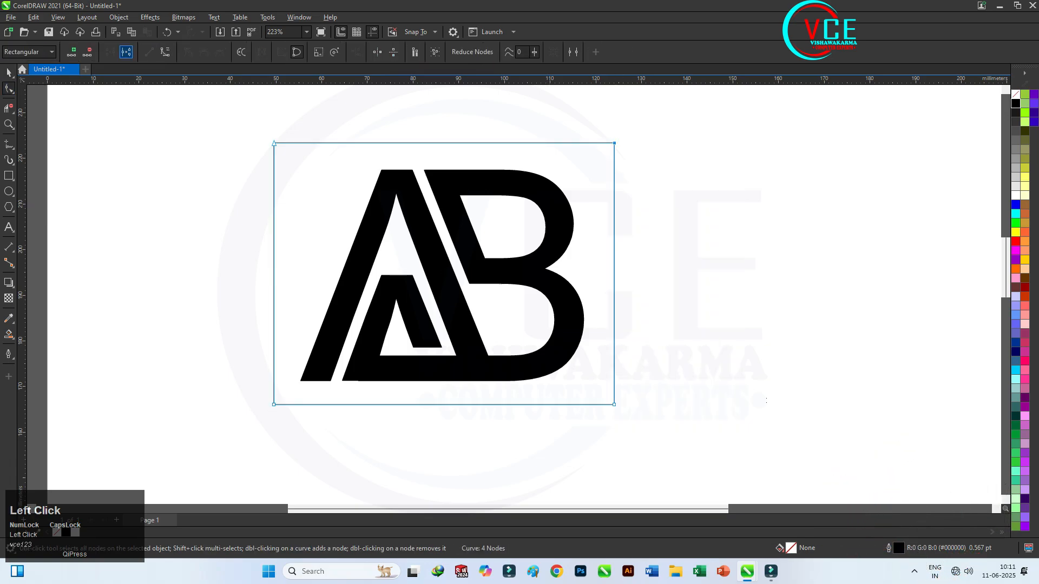
pyautogui.moveTo(614, 140); pyautogui.dragTo(651, 155)
pyautogui.hotkey('ctrl', 'z')
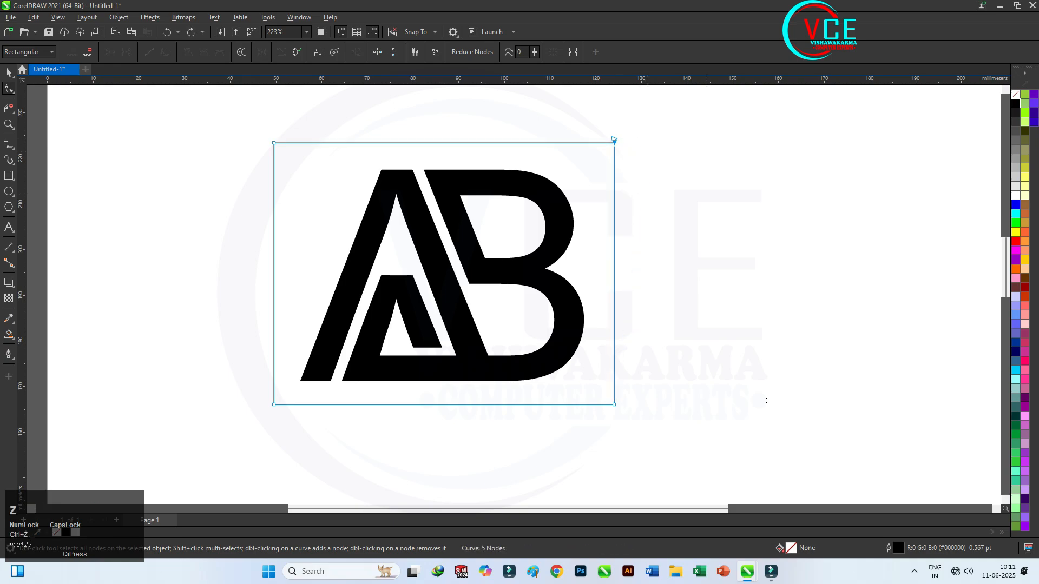
# Step: Apply a tapered Artistic Media preset stroke to the frame and set its stroke width to 3.449 mm
pyautogui.click(9, 160)
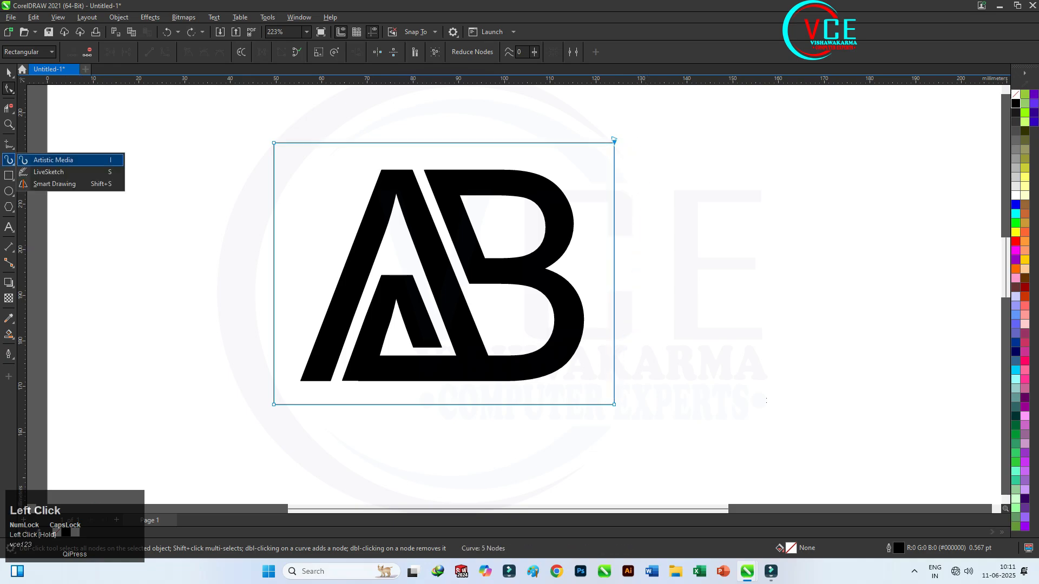
pyautogui.click(53, 160)
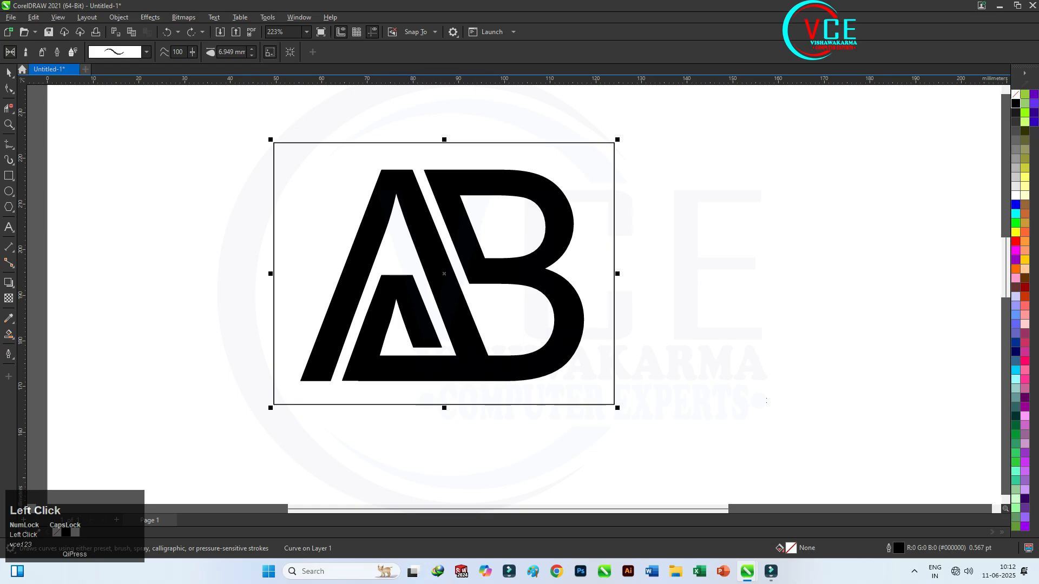
pyautogui.click(146, 52)
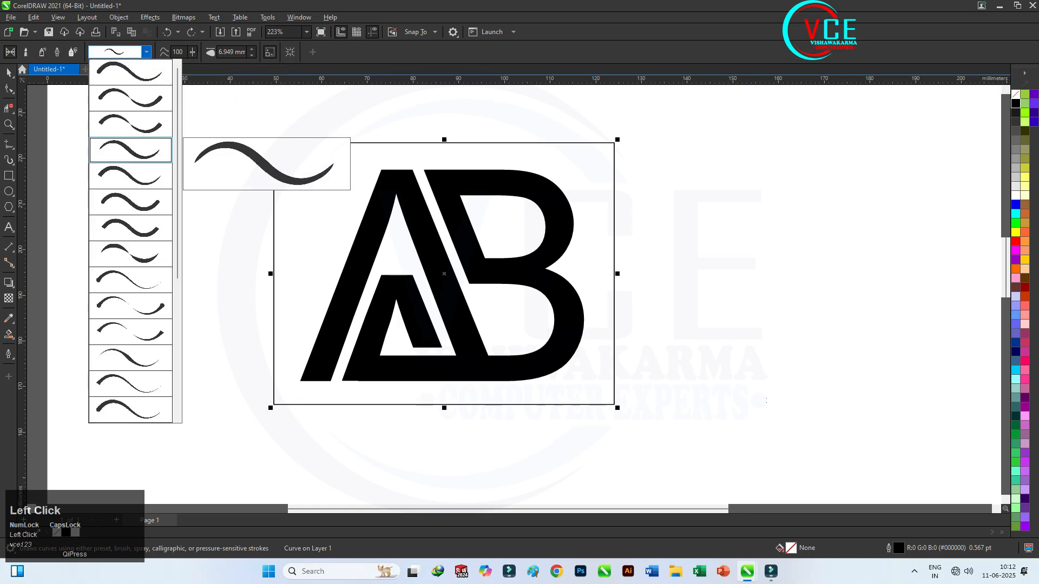
pyautogui.click(130, 150)
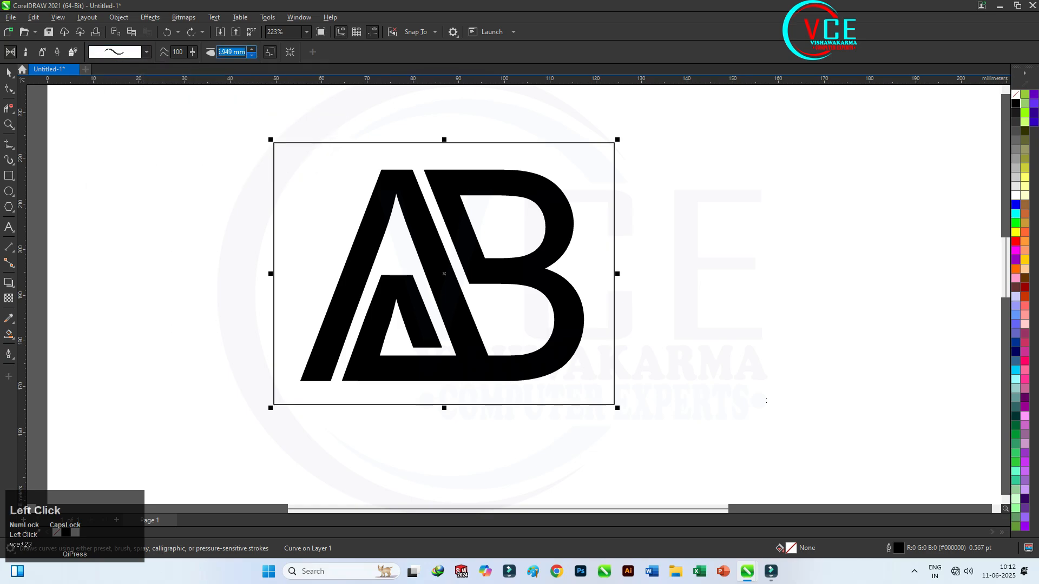
pyautogui.click(252, 56)
pyautogui.click(251, 55)
pyautogui.click(251, 55)
pyautogui.click(251, 55)
pyautogui.click(252, 56)
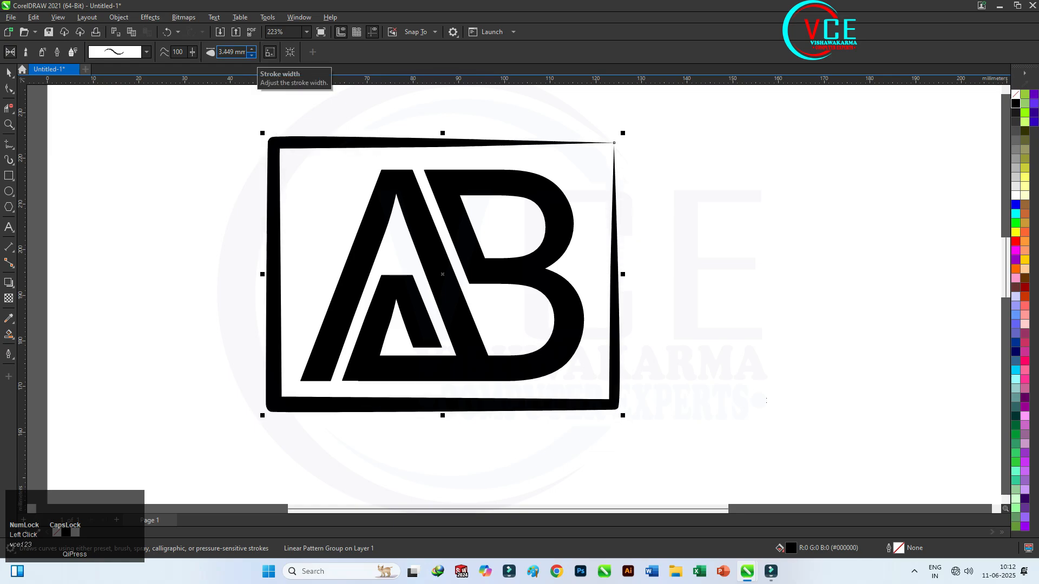
pyautogui.click(9, 72)
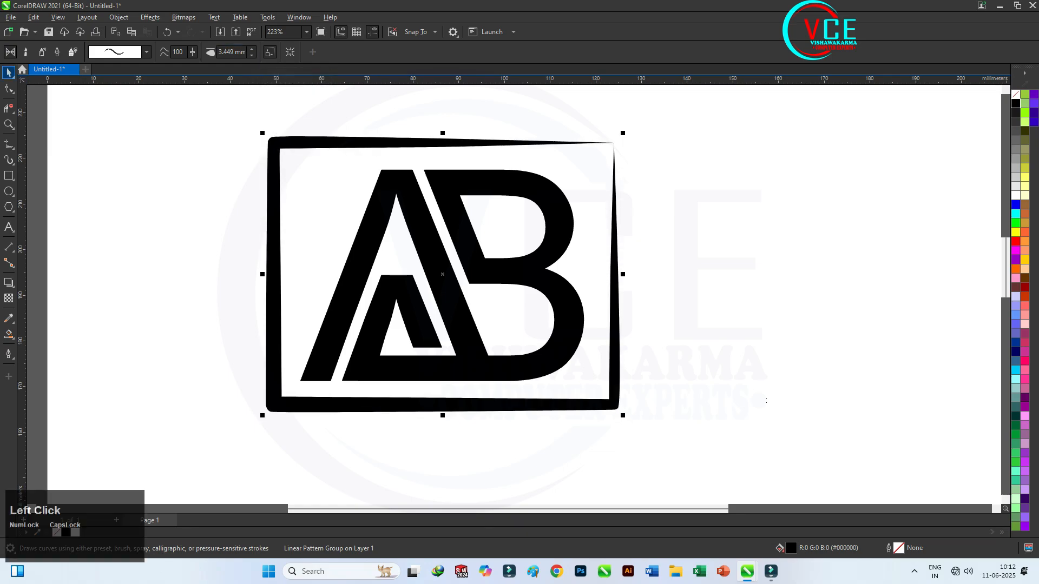
pyautogui.scroll(-1, 524, 220)
pyautogui.click(709, 230)
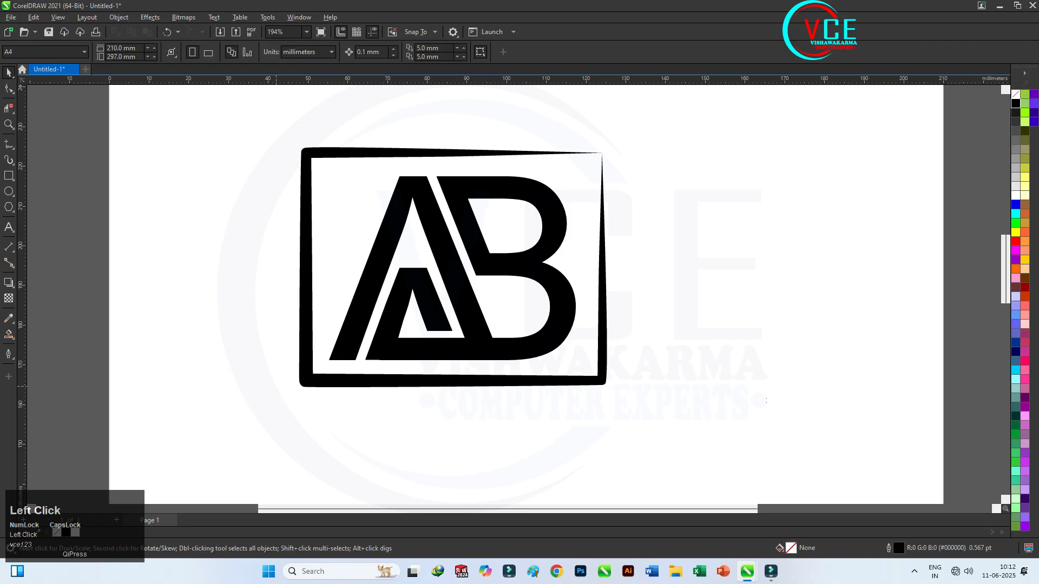
pyautogui.scroll(4, 340, 389)
pyautogui.click(365, 312)
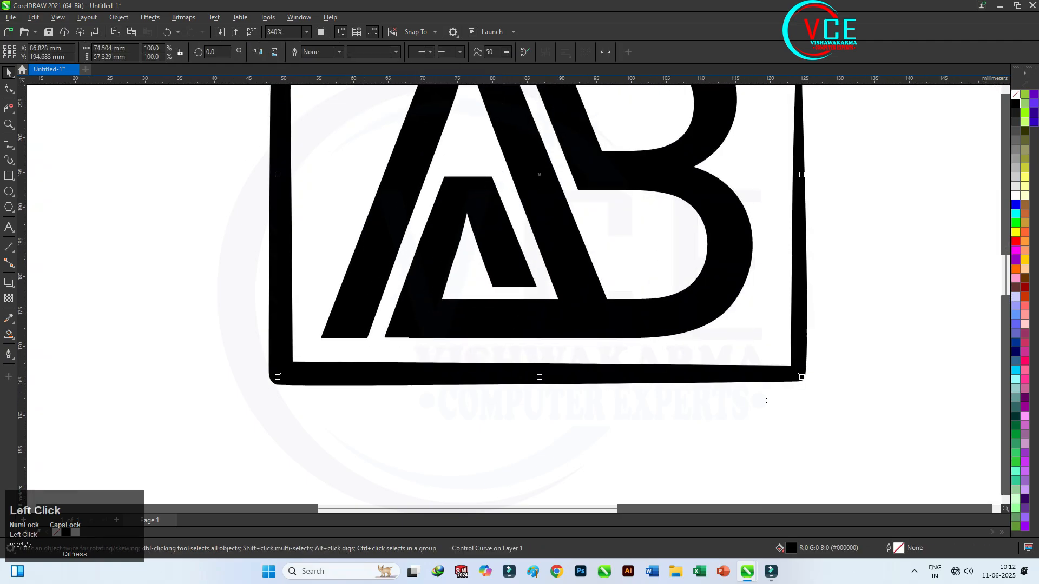
pyautogui.click(9, 89)
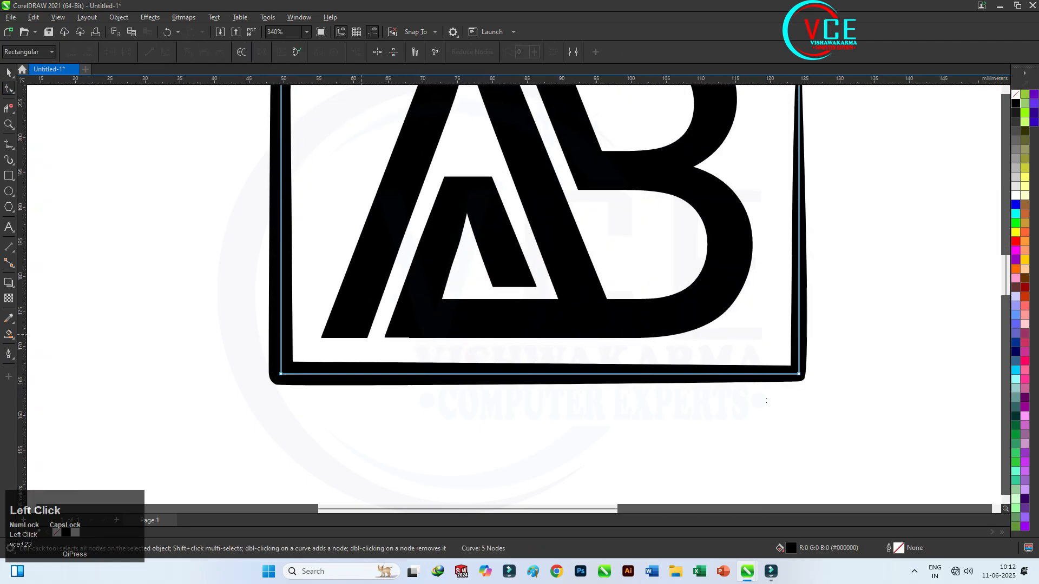
pyautogui.click(8, 72)
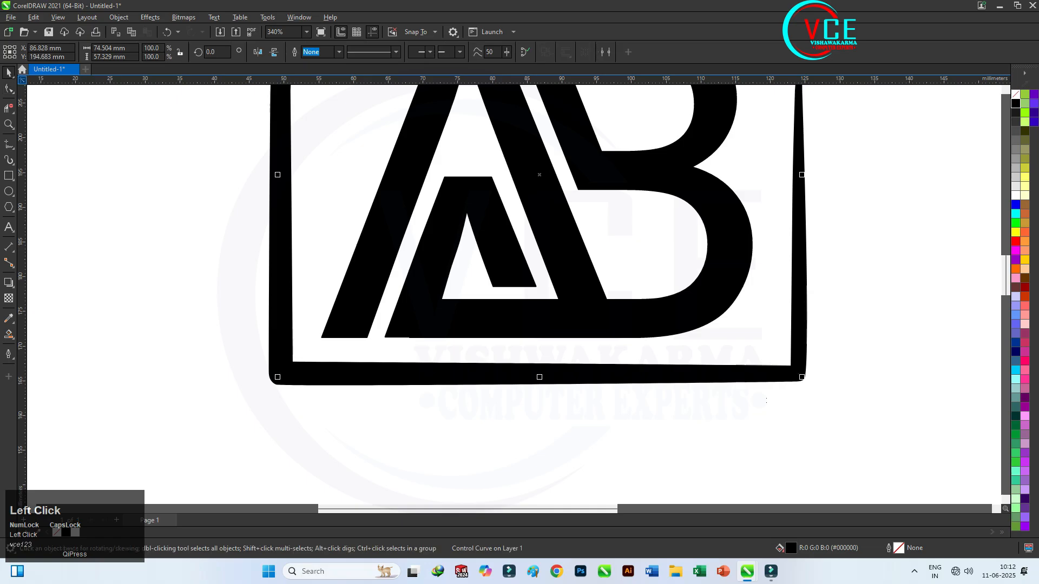
pyautogui.scroll(-5, 185, 348)
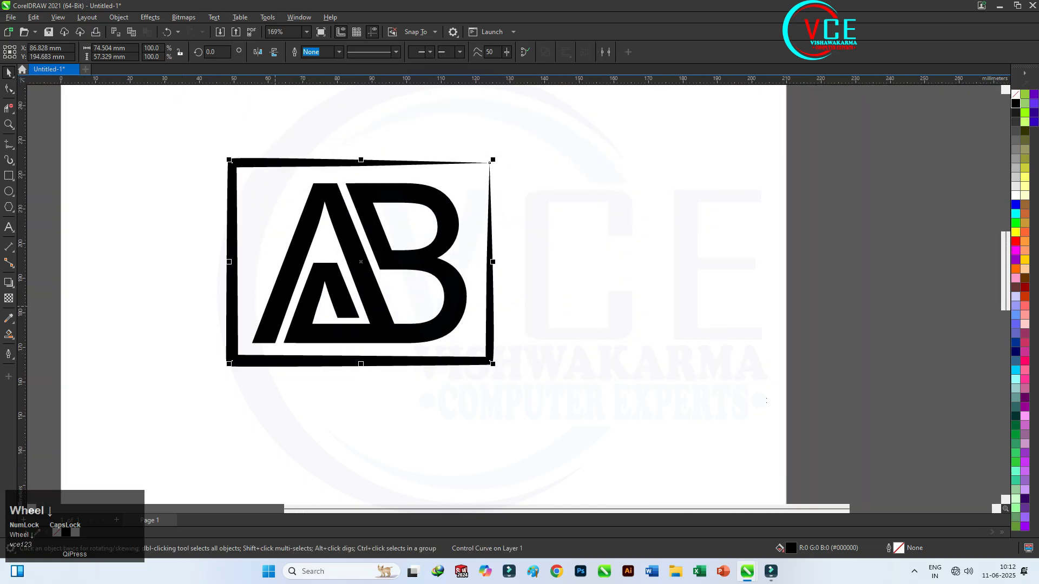
pyautogui.click(252, 361)
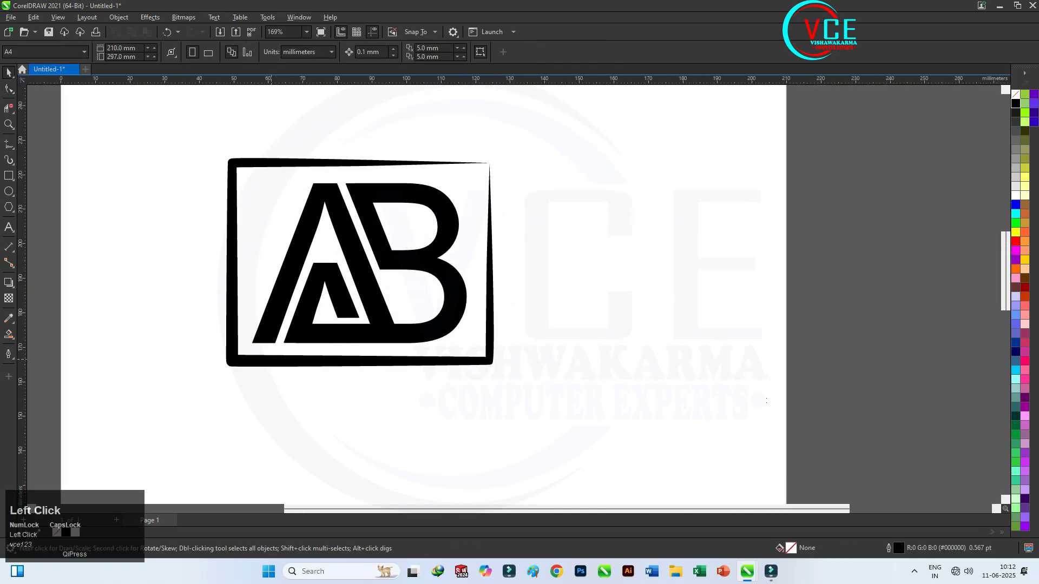
# Step: Break the frame's linear pattern group apart, then pull its control curve away and delete it
pyautogui.click(274, 361)
pyautogui.rightClick(274, 362)
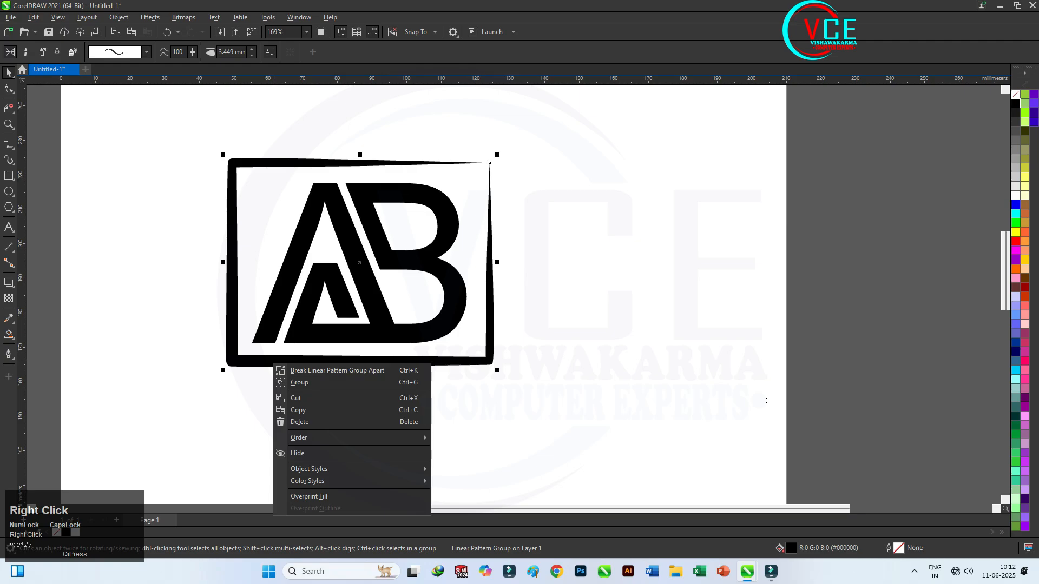
pyautogui.click(303, 370)
pyautogui.moveTo(256, 362); pyautogui.dragTo(584, 395)
pyautogui.press('Delete')
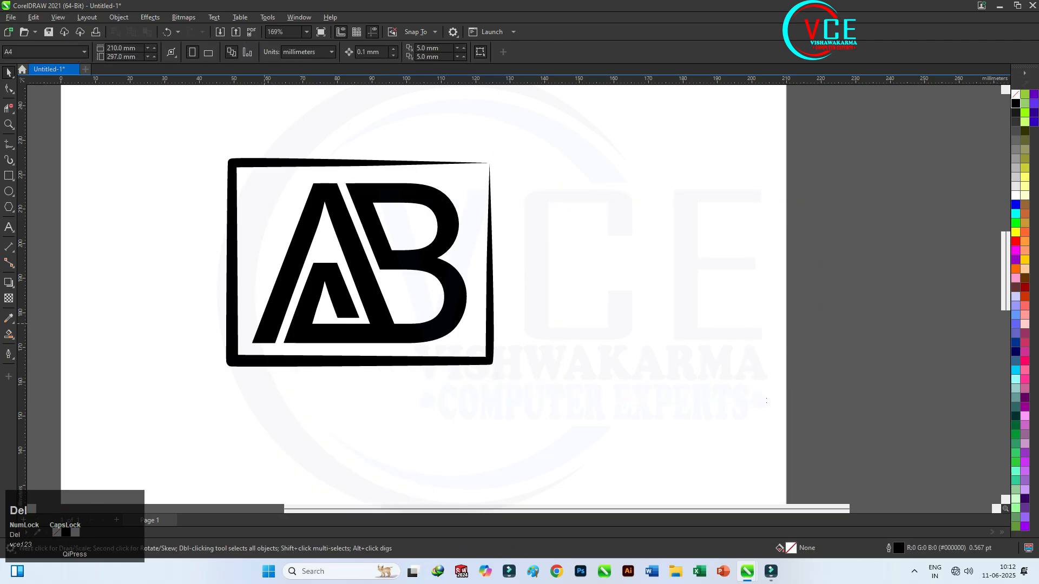
# Step: Send the tapered frame to the back of the stacking order, behind the monogram
pyautogui.click(272, 362)
pyautogui.rightClick(271, 363)
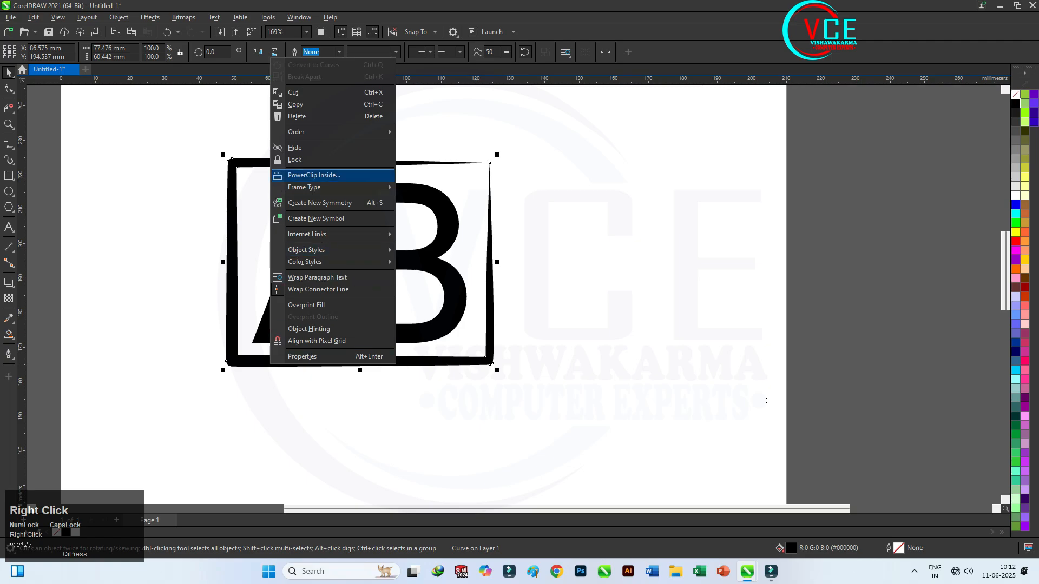
pyautogui.moveTo(296, 131)
pyautogui.click(433, 146)
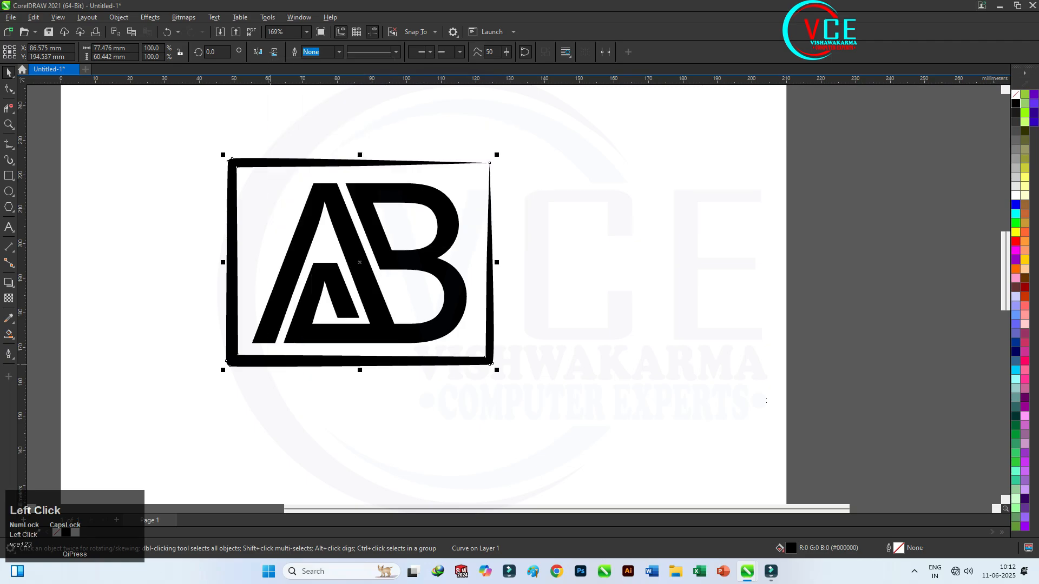
# Step: Select the monogram and frame together and skew them horizontally to the right, to an overall width of about 82.4 mm
pyautogui.click(292, 303)
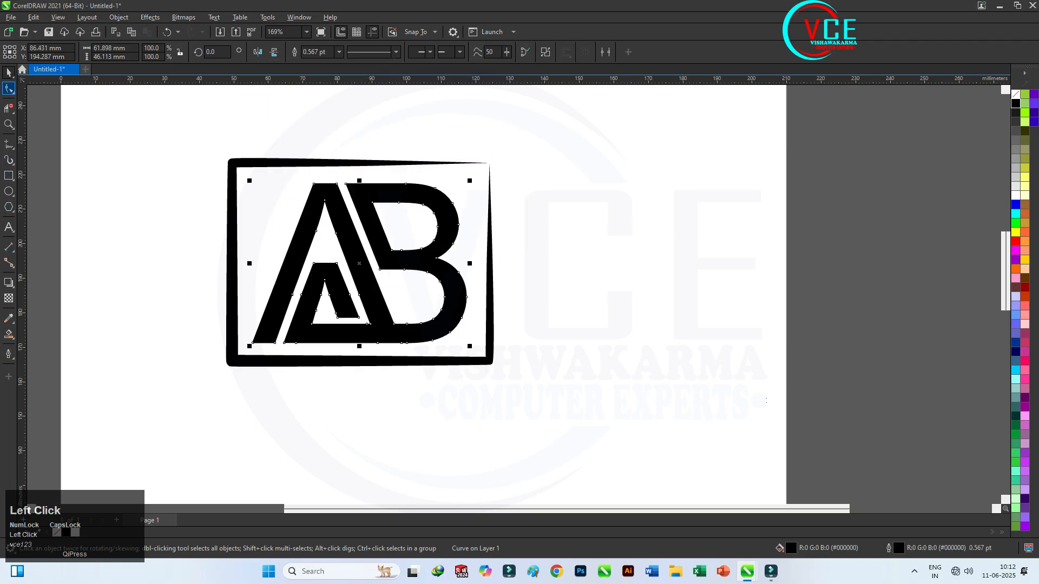
pyautogui.moveTo(341, 403); pyautogui.dragTo(663, 143)
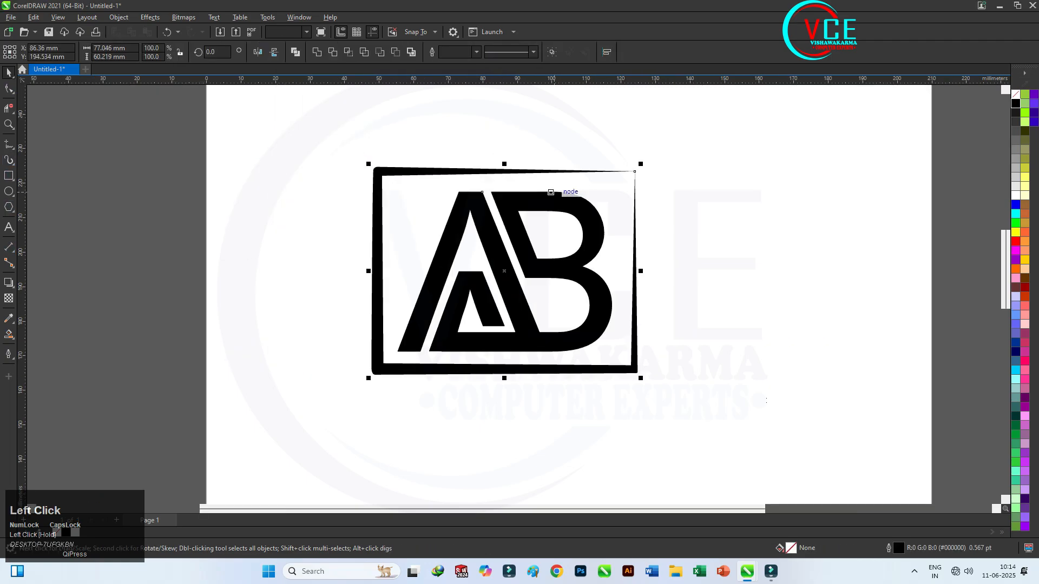
pyautogui.scroll(1, 549, 189)
pyautogui.click(535, 196)
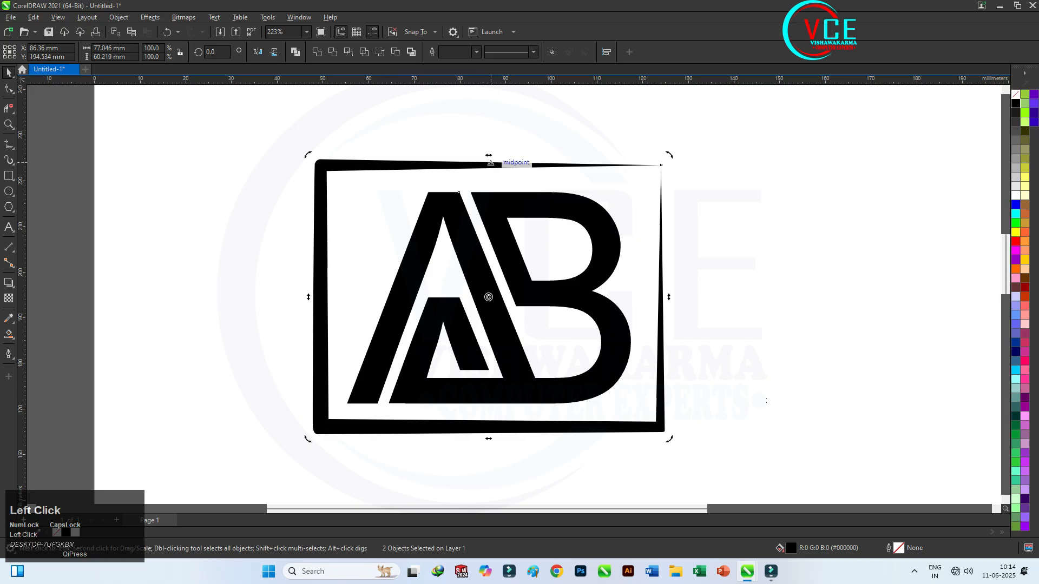
pyautogui.moveTo(489, 157); pyautogui.dragTo(520, 157)
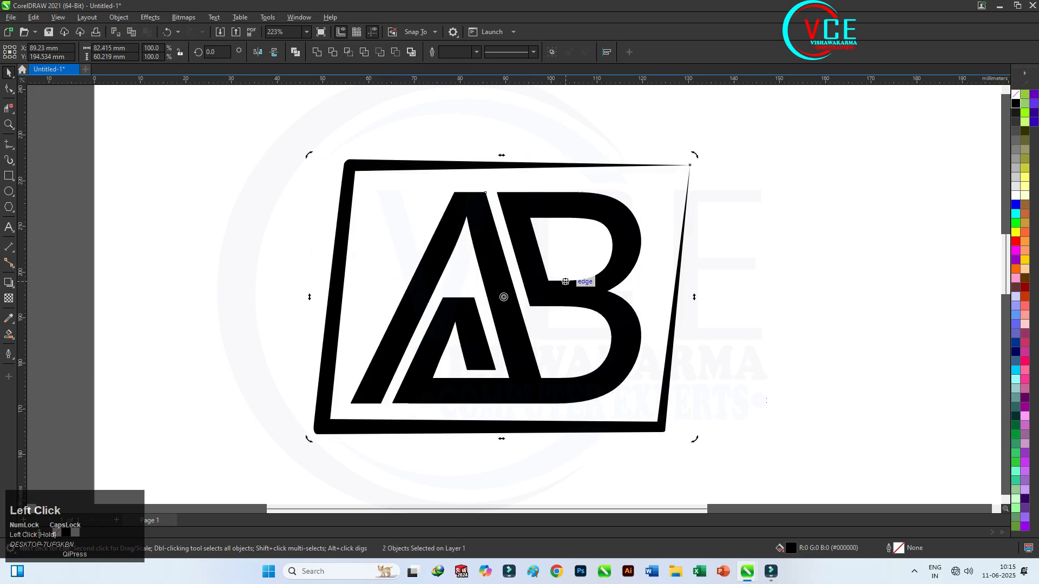
pyautogui.click(760, 259)
pyautogui.scroll(-1, 433, 276)
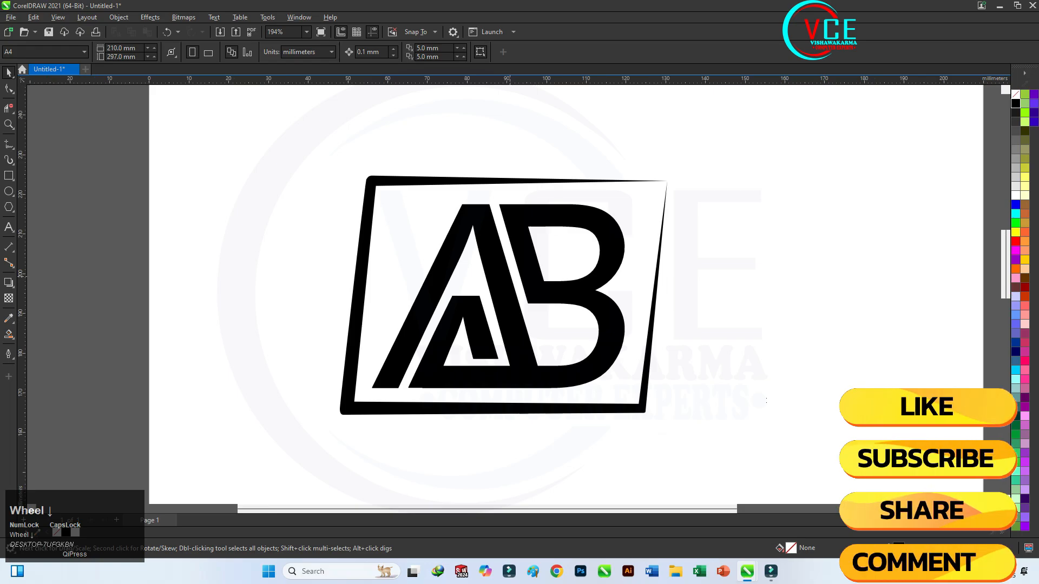
# Step: Export the framed logo to the Desktop as a transparent 24-bit PNG named DFDFD at 300 dpi
pyautogui.click(11, 17)
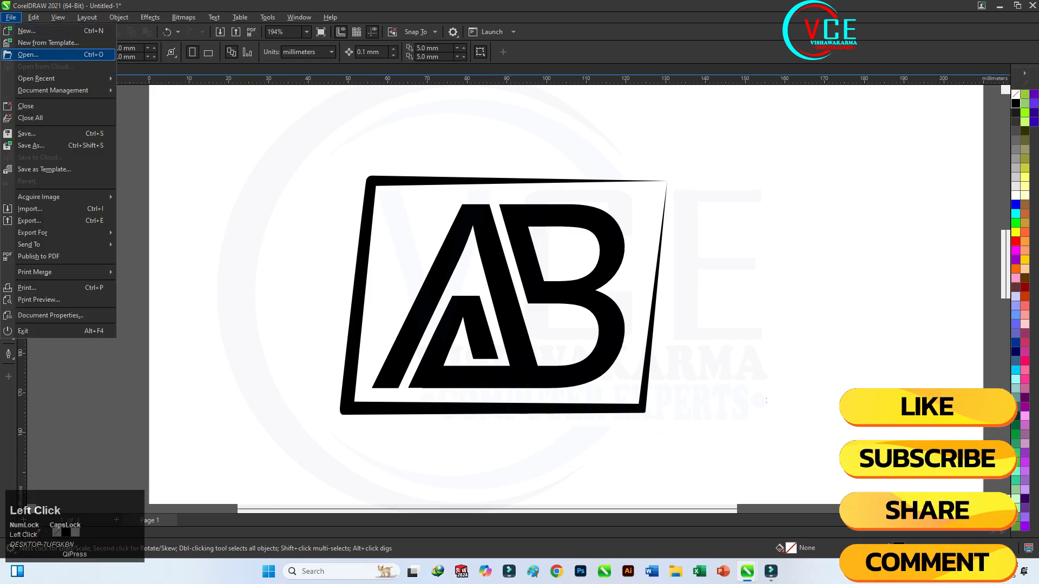
pyautogui.click(29, 220)
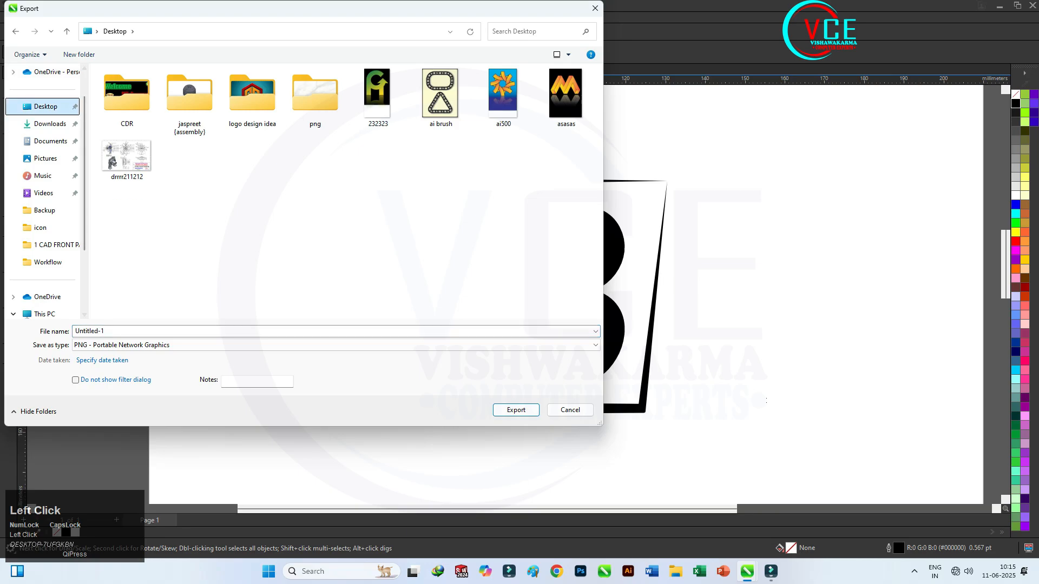
pyautogui.write('DFDFD')
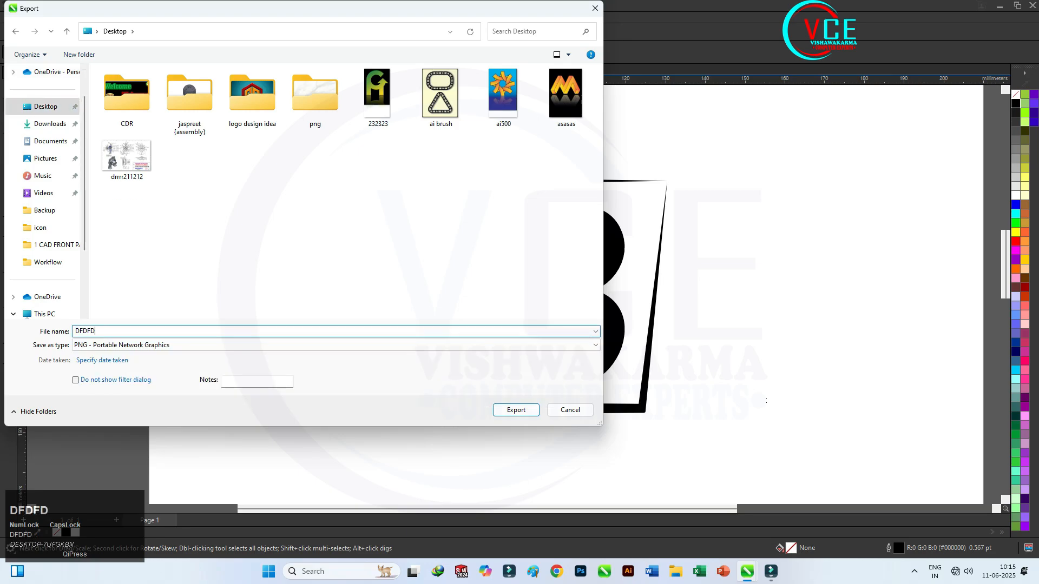
pyautogui.click(516, 410)
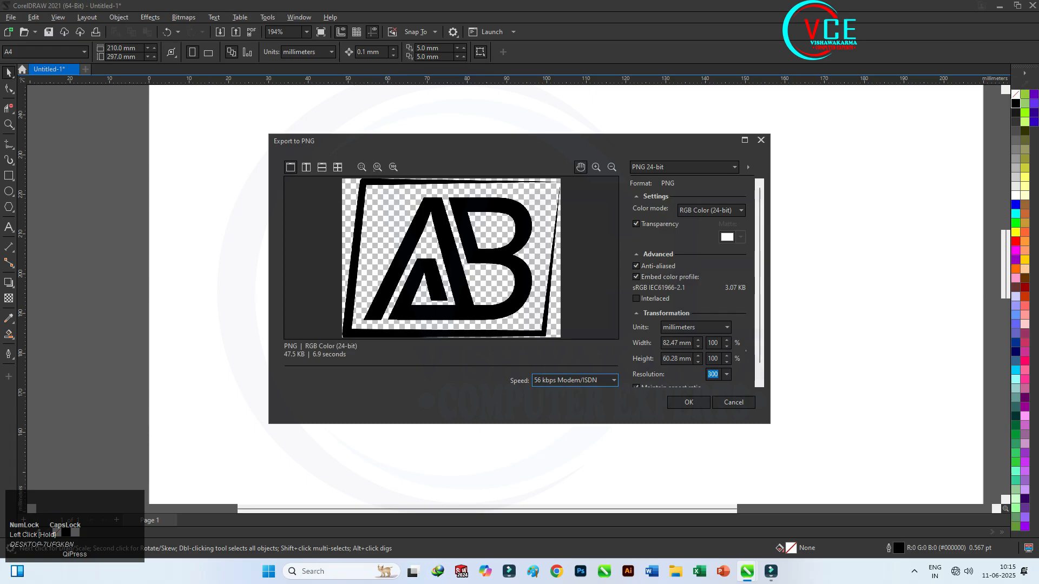
pyautogui.click(688, 402)
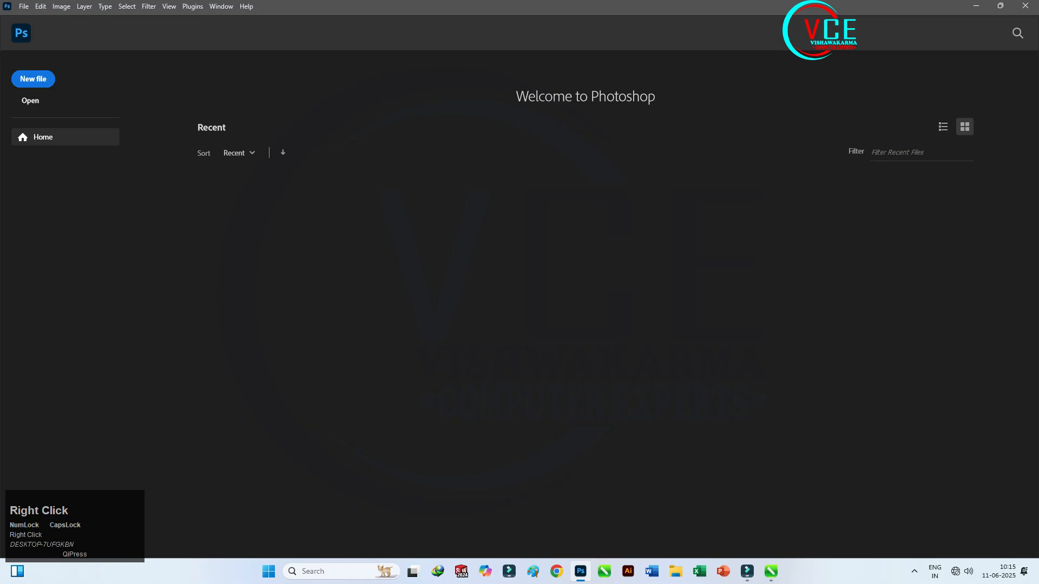
# Step: Open the 163 PSD wall mockup from the black-company-logo-wall folder inside photoshop mockup
pyautogui.click(23, 7)
pyautogui.click(32, 30)
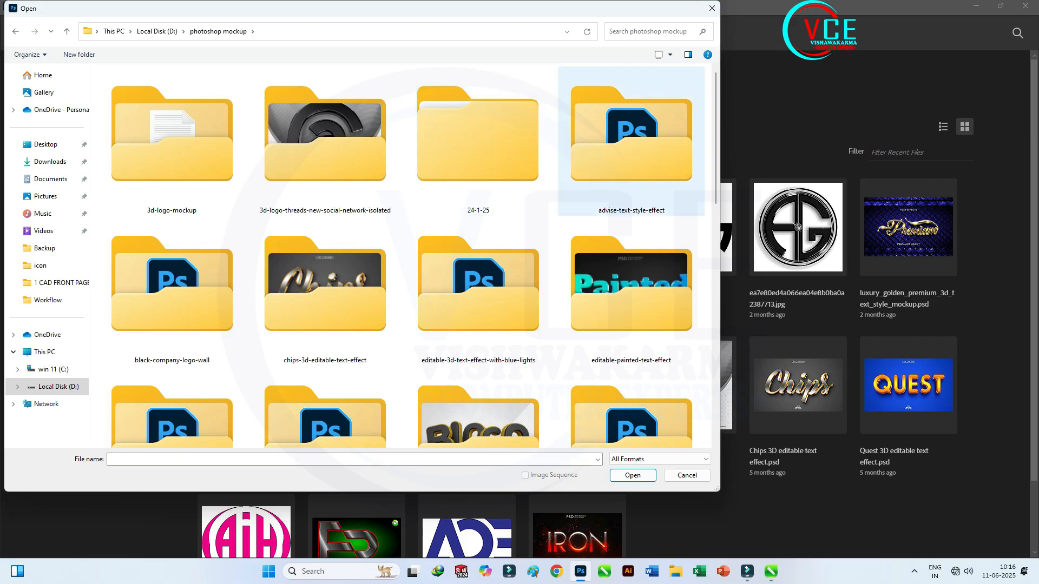
pyautogui.scroll(-1, 630, 216)
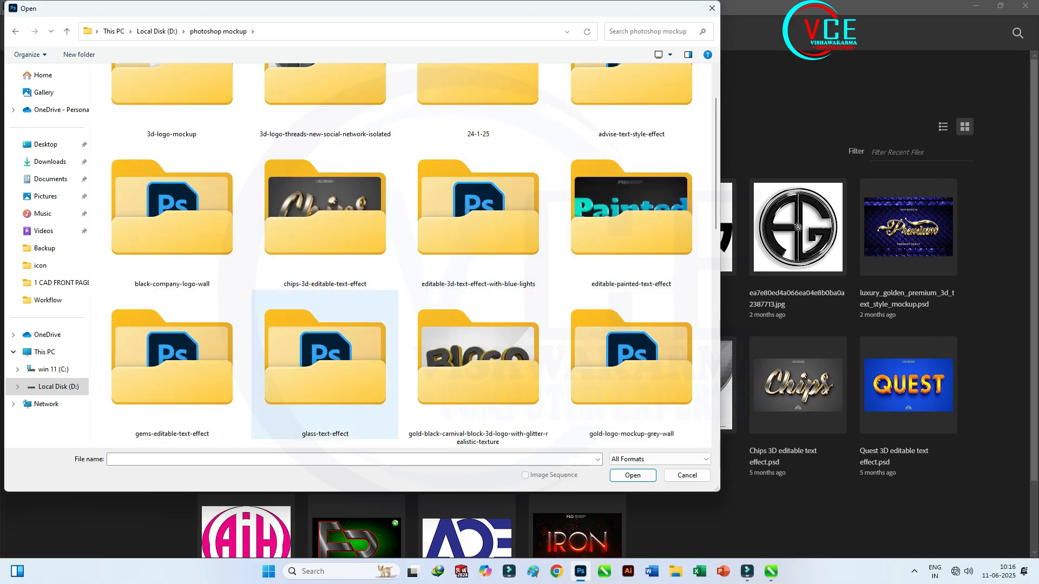
pyautogui.doubleClick(172, 217)
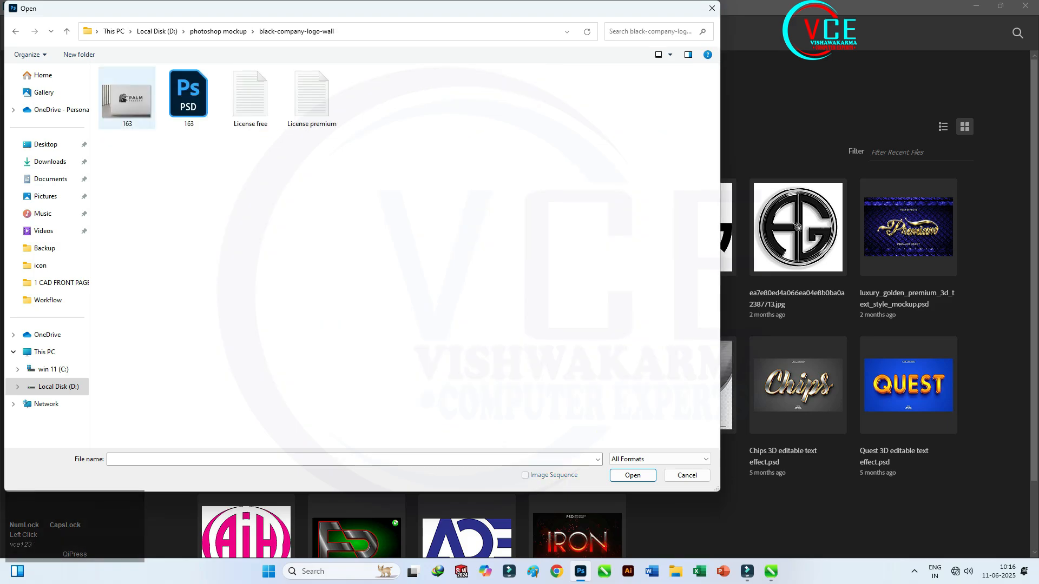
pyautogui.scroll(1, 125, 97)
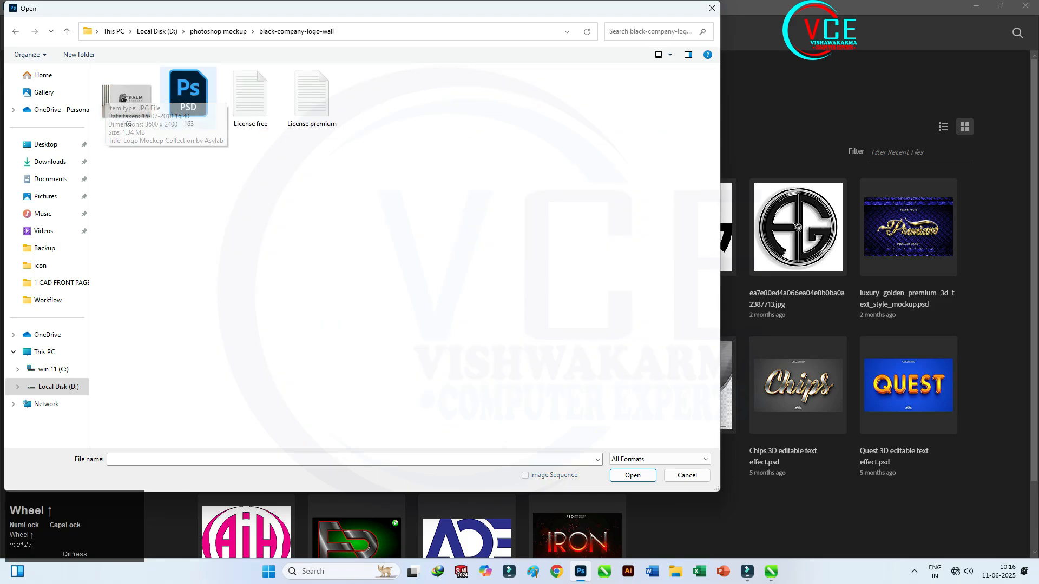
pyautogui.click(188, 95)
pyautogui.click(633, 476)
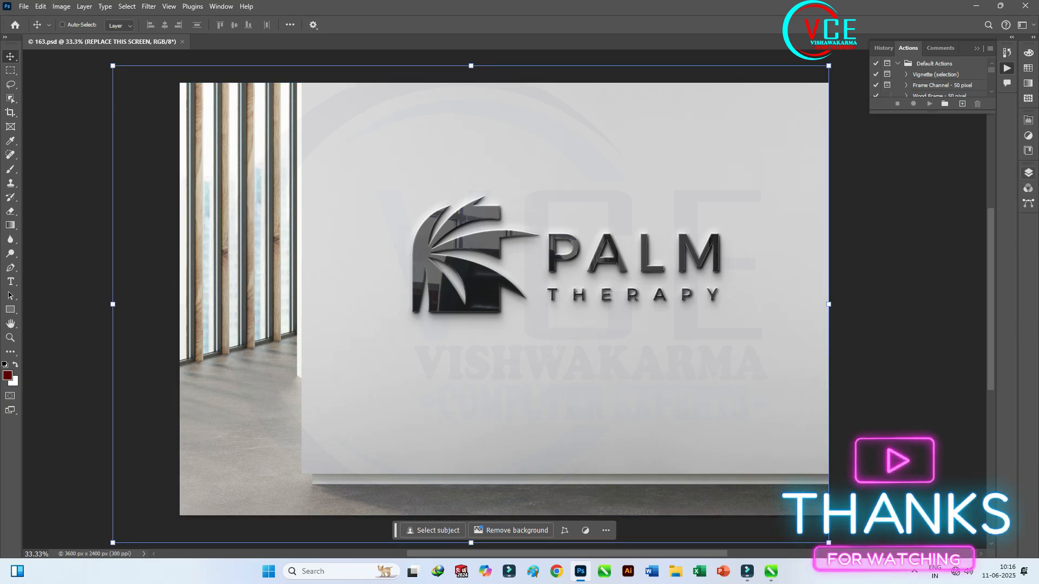
# Step: Open the mockup's nested logo smart object Base11.psb, and open the DFDFD PNG from the Desktop
pyautogui.click(1028, 172)
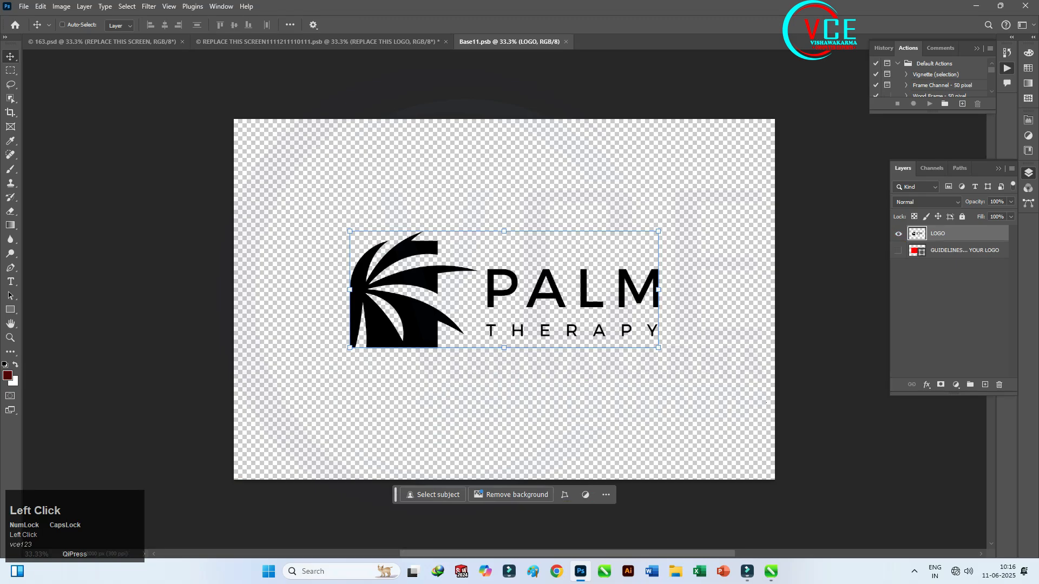
pyautogui.click(23, 6)
pyautogui.click(40, 29)
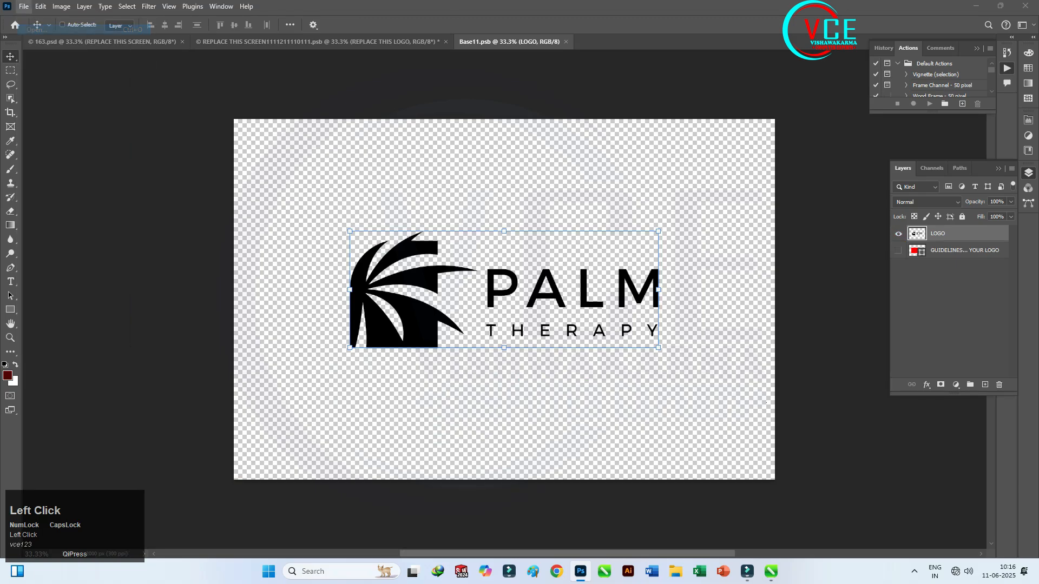
pyautogui.click(46, 144)
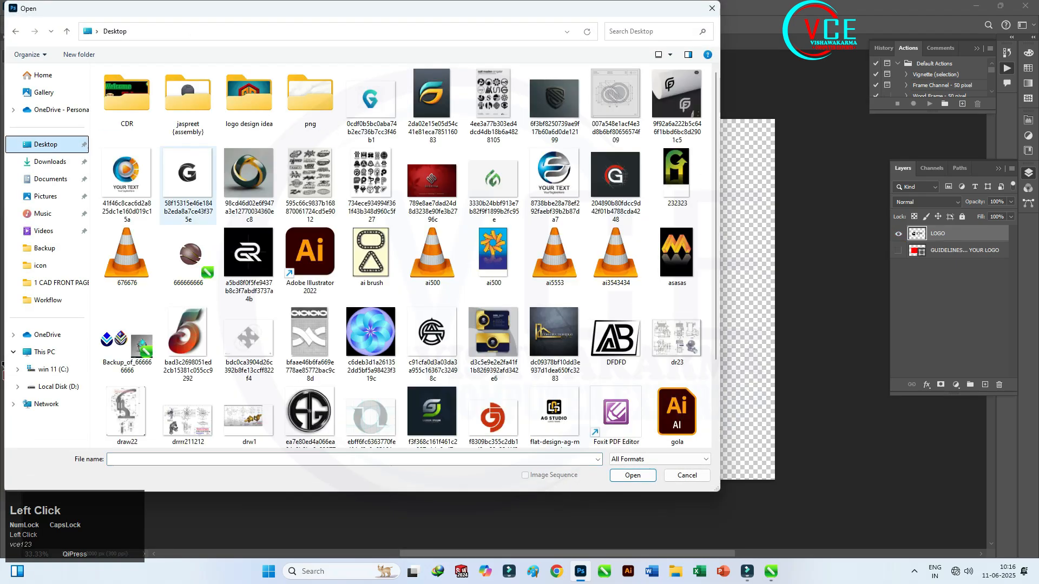
pyautogui.doubleClick(616, 338)
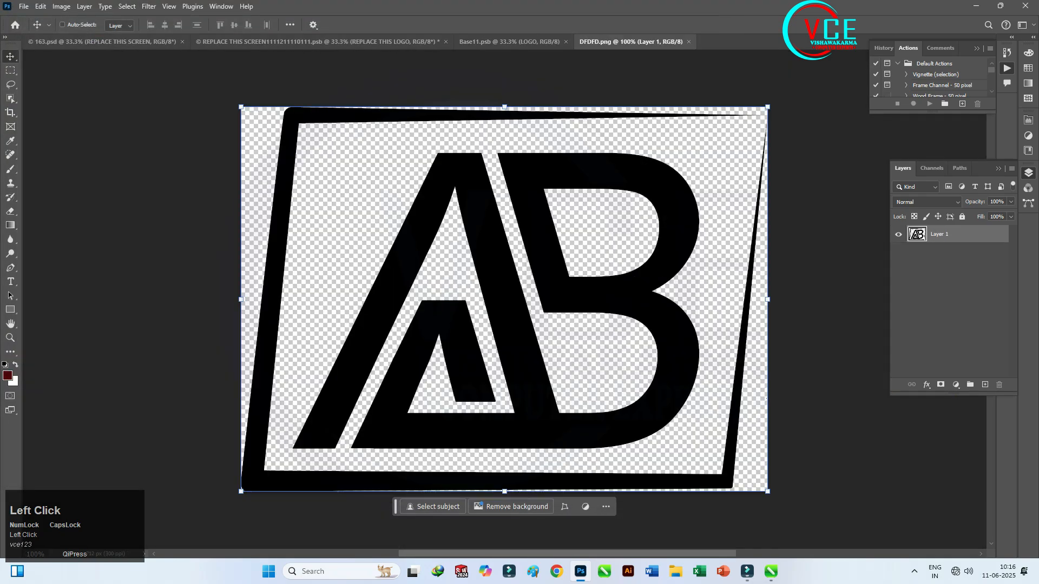
# Step: Bring the AB logo into Base11.psb, hide the original LOGO layer, and enlarge the AB logo to about 132.5% near the canvas centre
pyautogui.moveTo(458, 167); pyautogui.dragTo(454, 297)
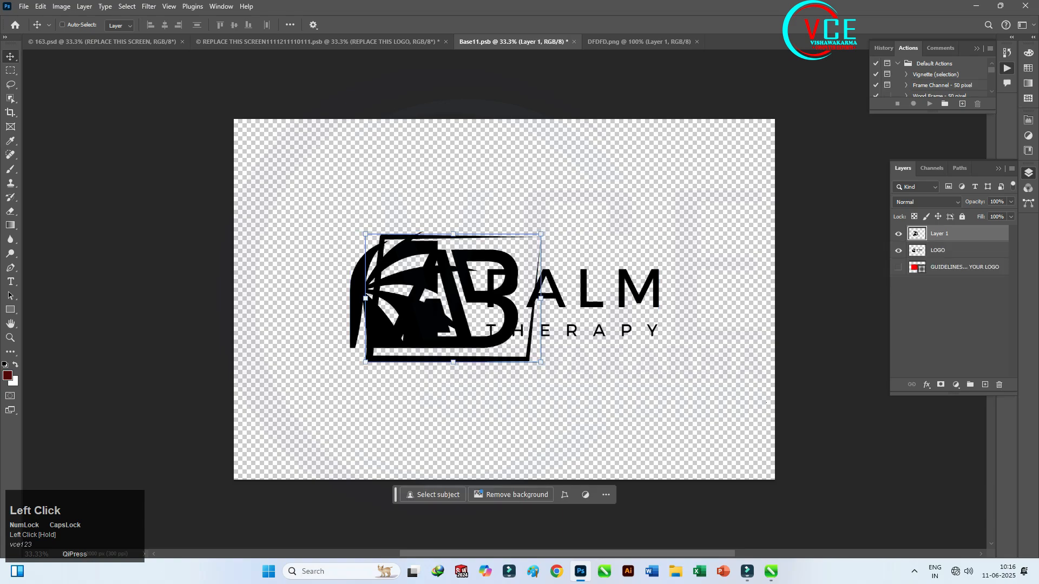
pyautogui.click(898, 250)
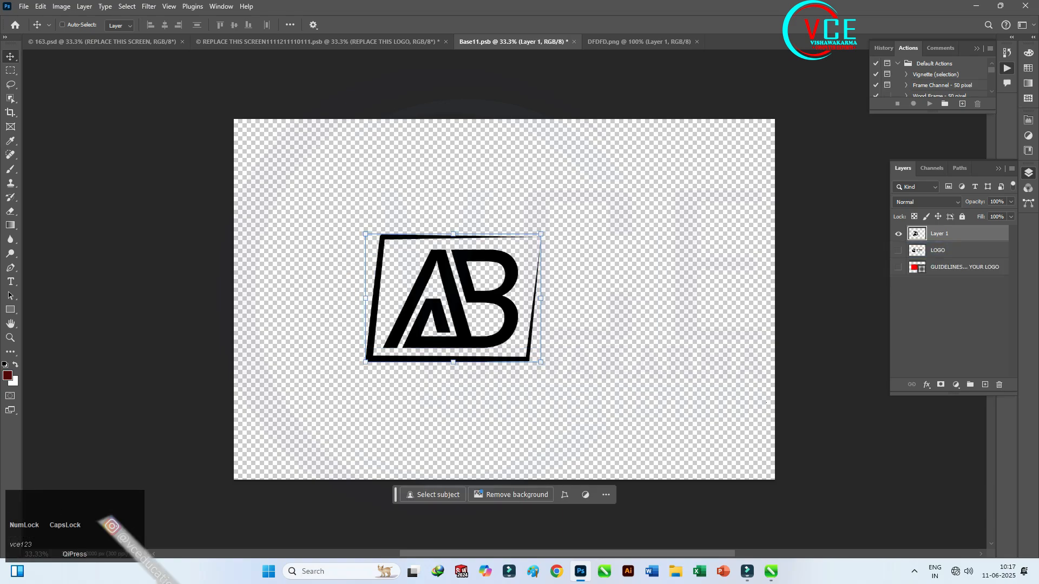
pyautogui.moveTo(540, 234); pyautogui.dragTo(635, 189)
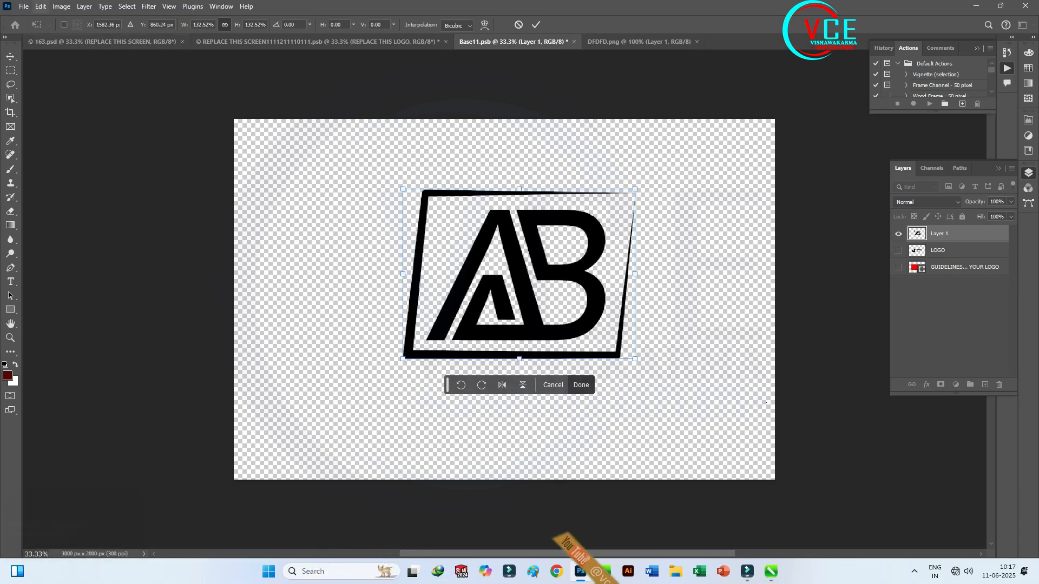
# Step: Apply the transform and save Base11.psb, and inspect the updated logo in the REPLACE THIS SCREEN wall document
pyautogui.click(24, 6)
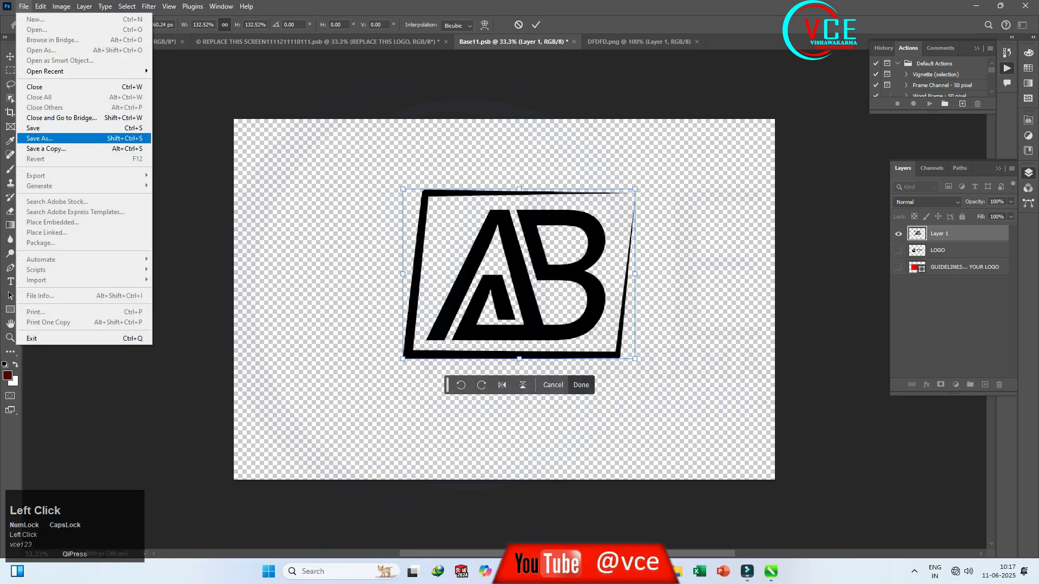
pyautogui.click(34, 128)
pyautogui.click(474, 212)
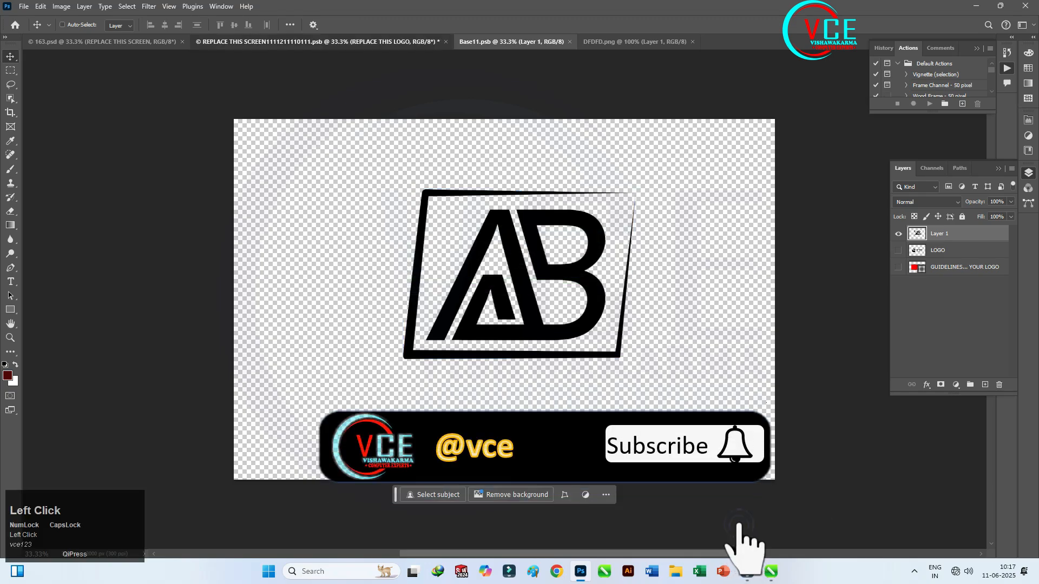
pyautogui.click(318, 42)
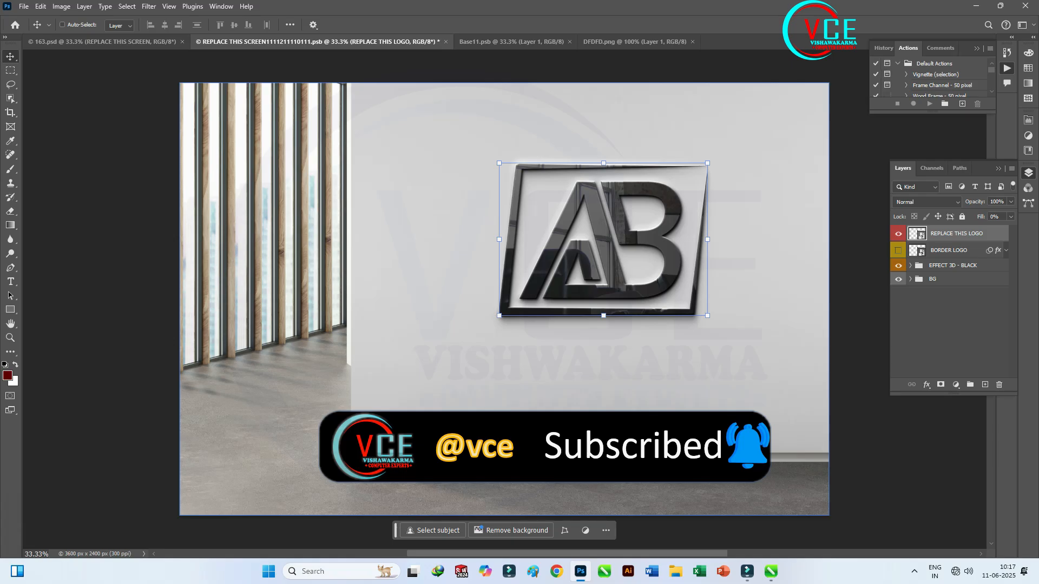
pyautogui.keyDown('alt'); pyautogui.scroll(4, 557, 364); pyautogui.keyUp('alt')
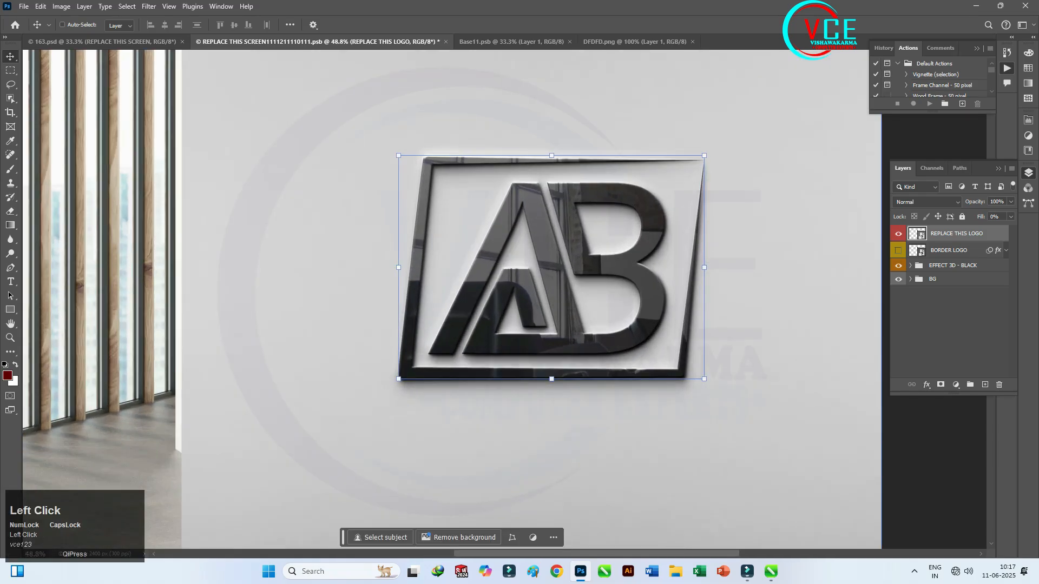
pyautogui.keyDown('alt'); pyautogui.scroll(-2, 563, 364); pyautogui.keyUp('alt')
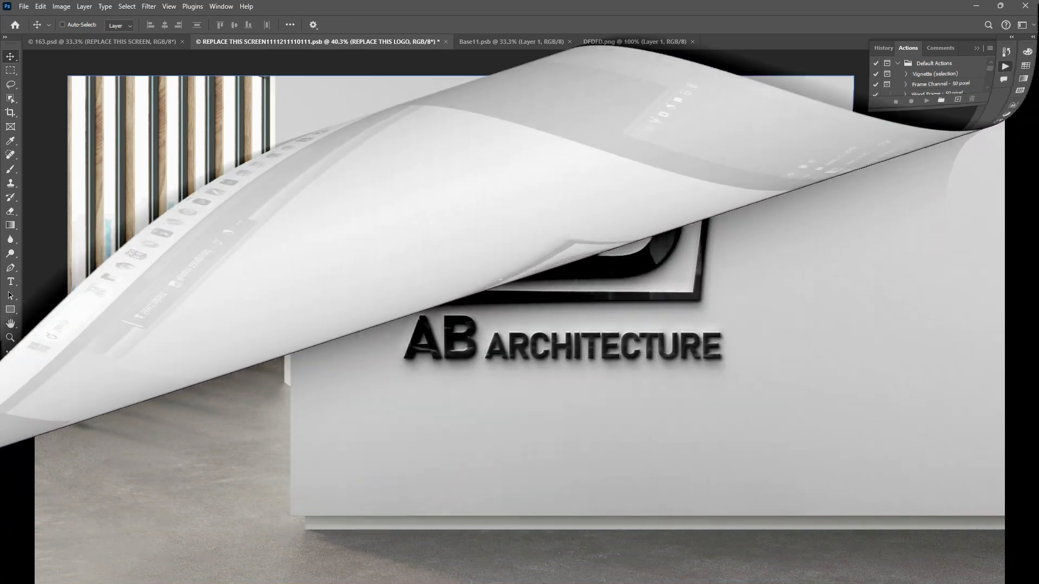